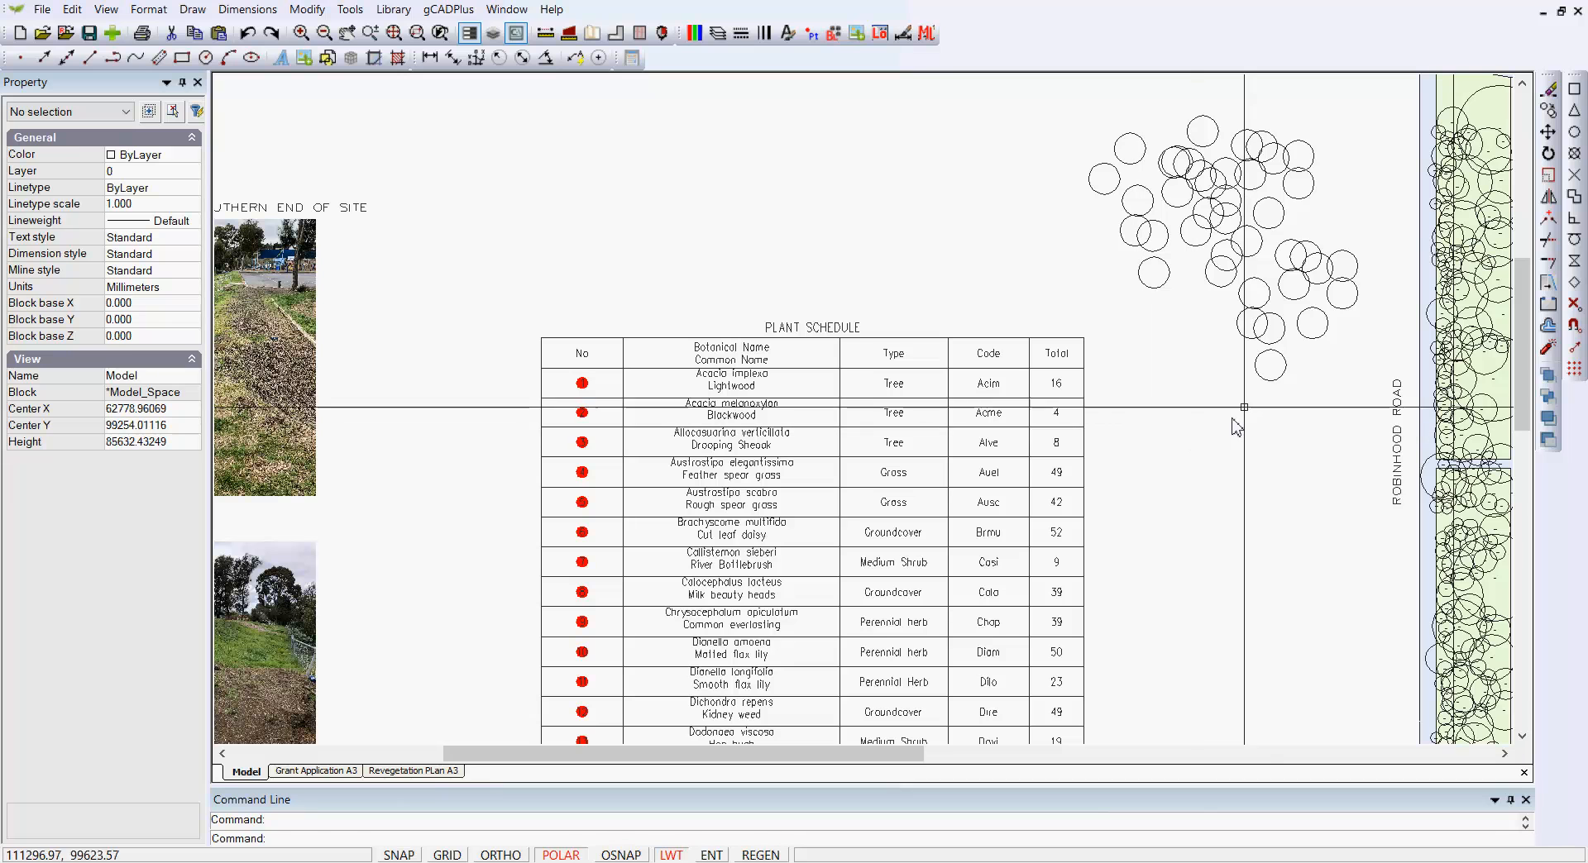
# Check the properties of the lowest loose tree symbol and try to update the plant schedule
pyautogui.click(1284, 362)
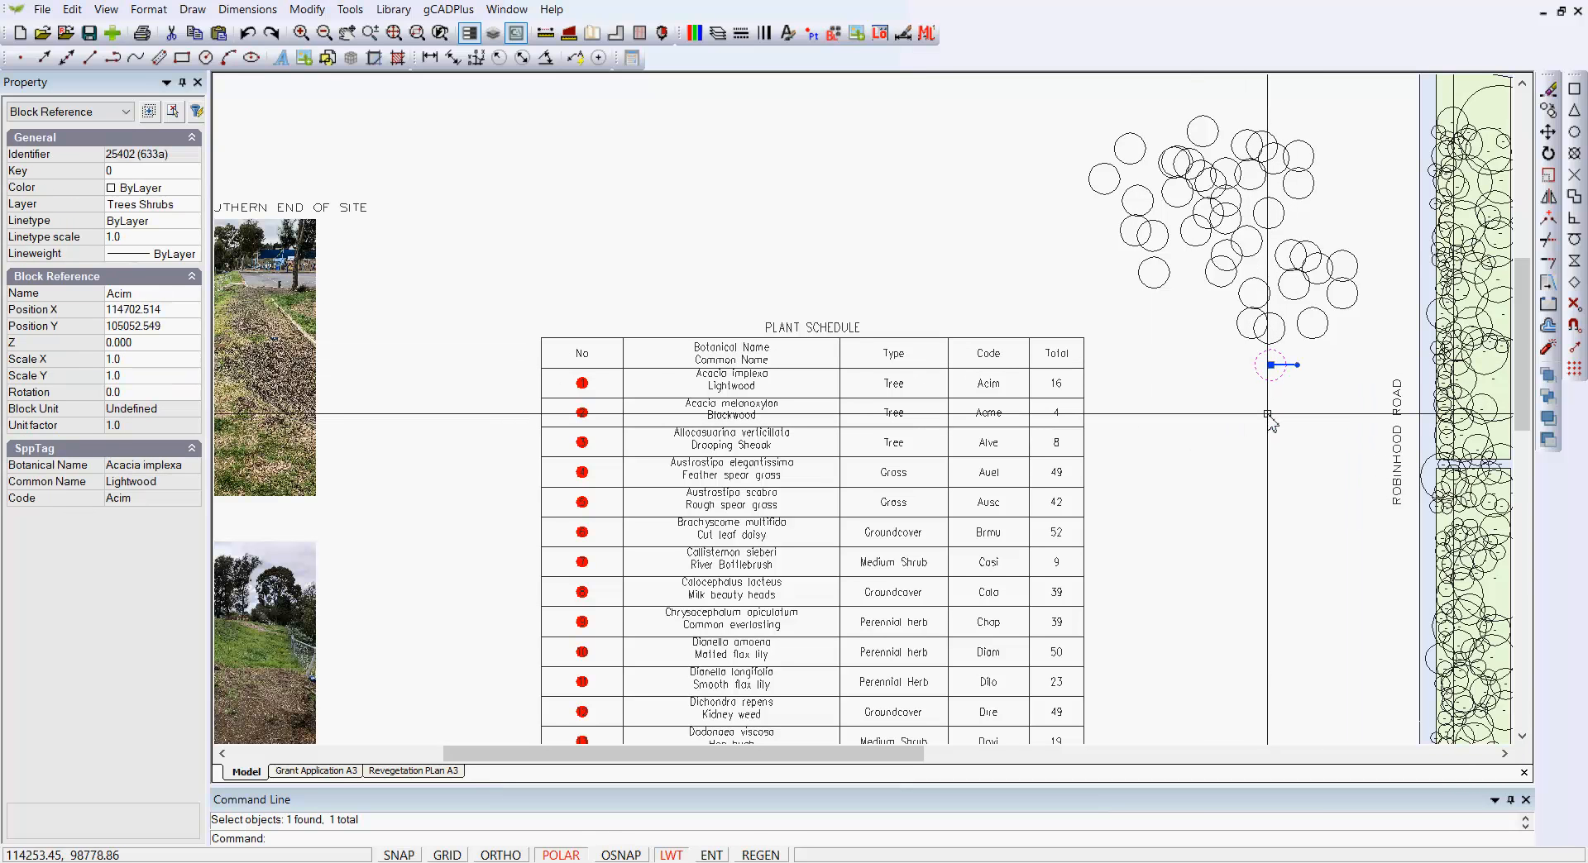
pyautogui.press('Escape')
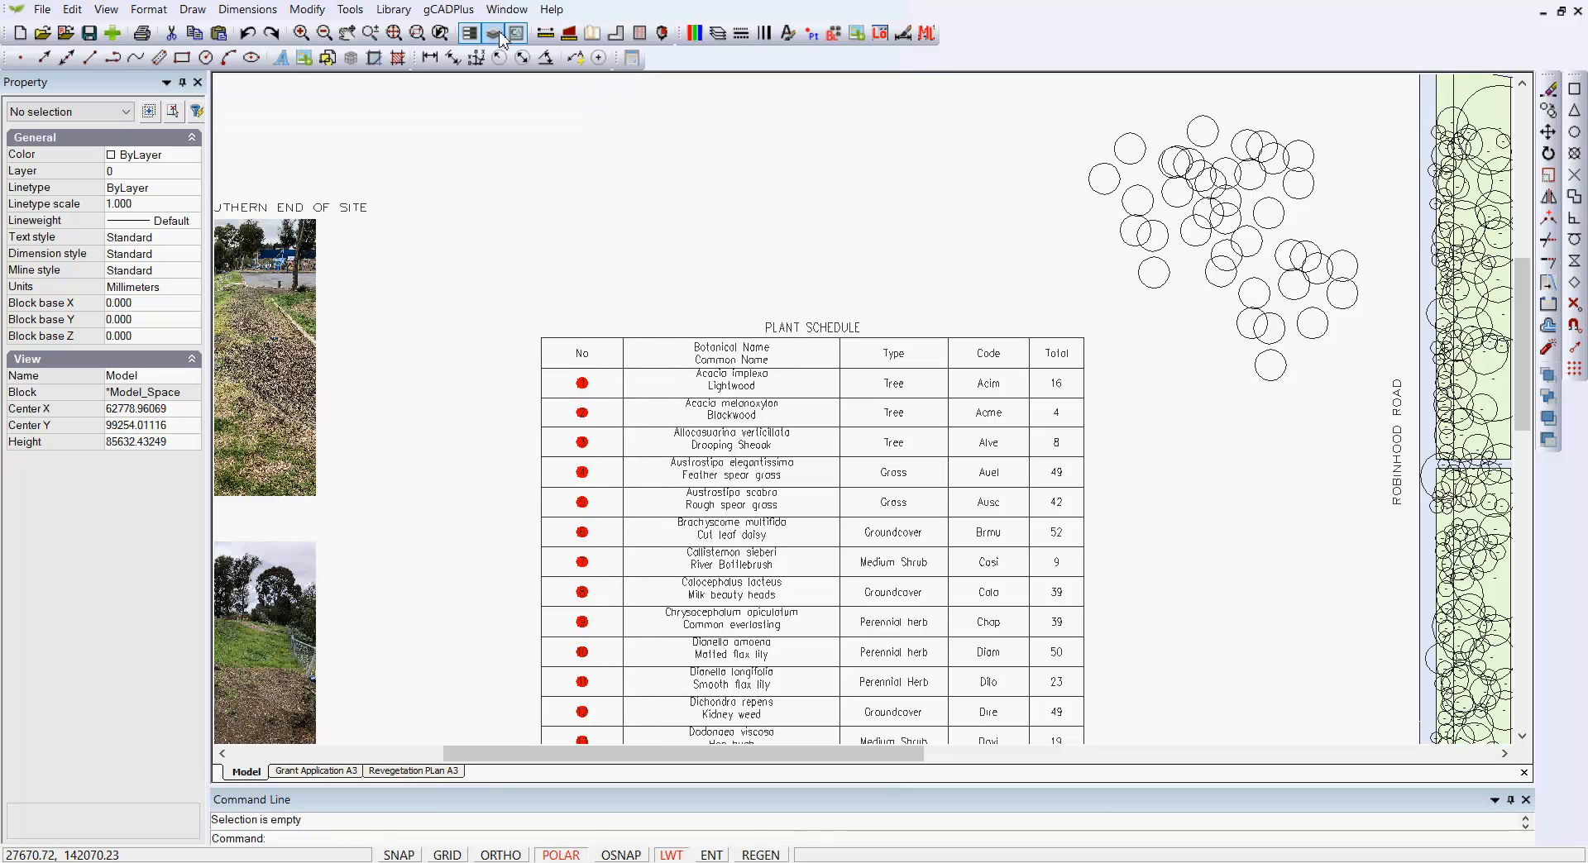
pyautogui.click(460, 10)
pyautogui.moveTo(502, 40)
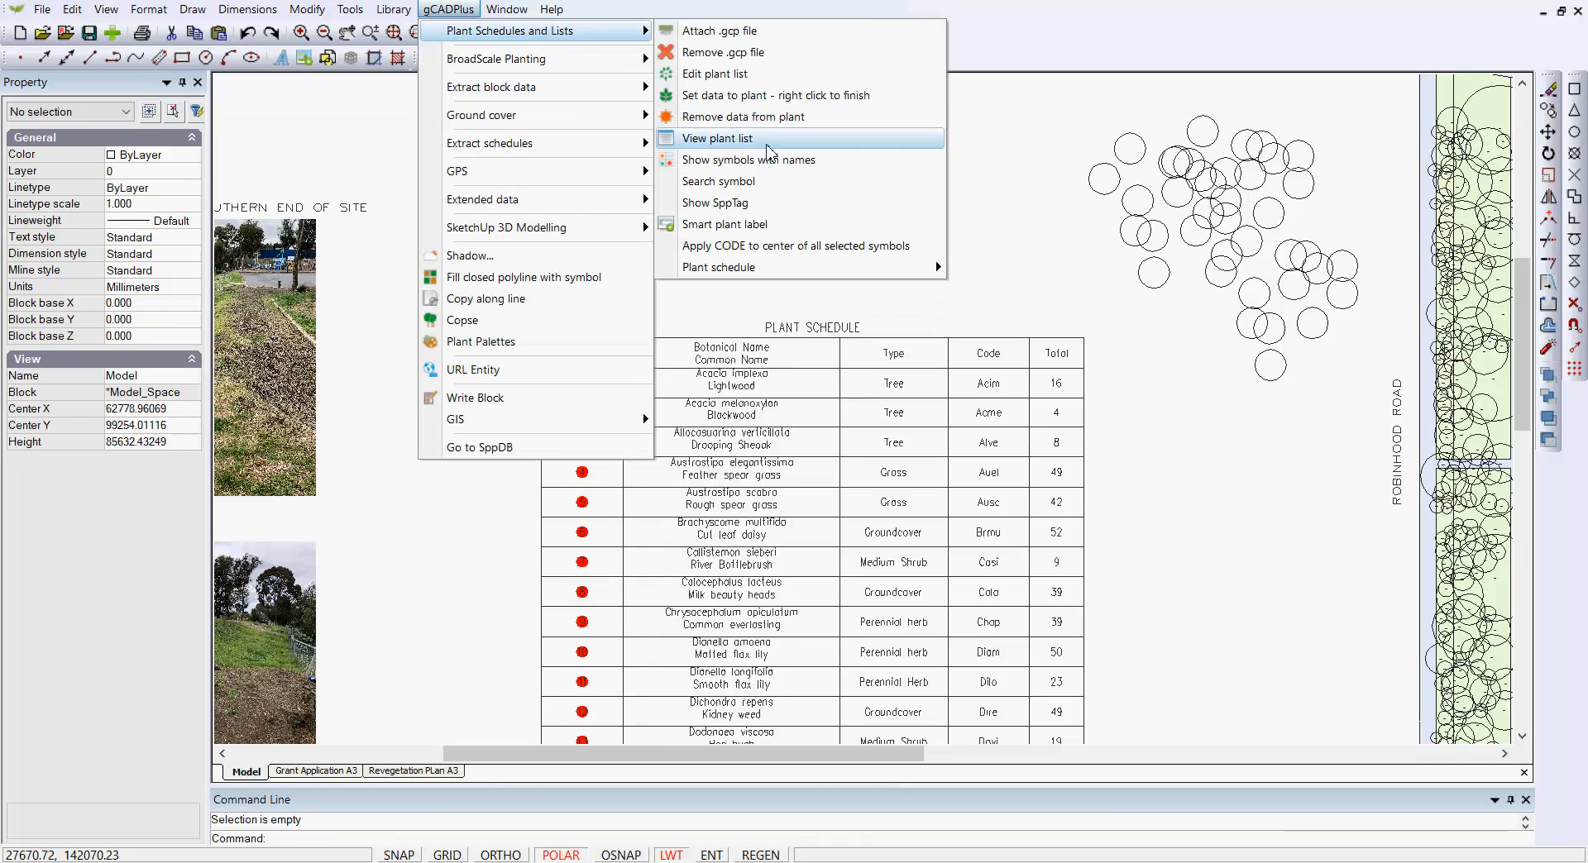
pyautogui.moveTo(877, 267)
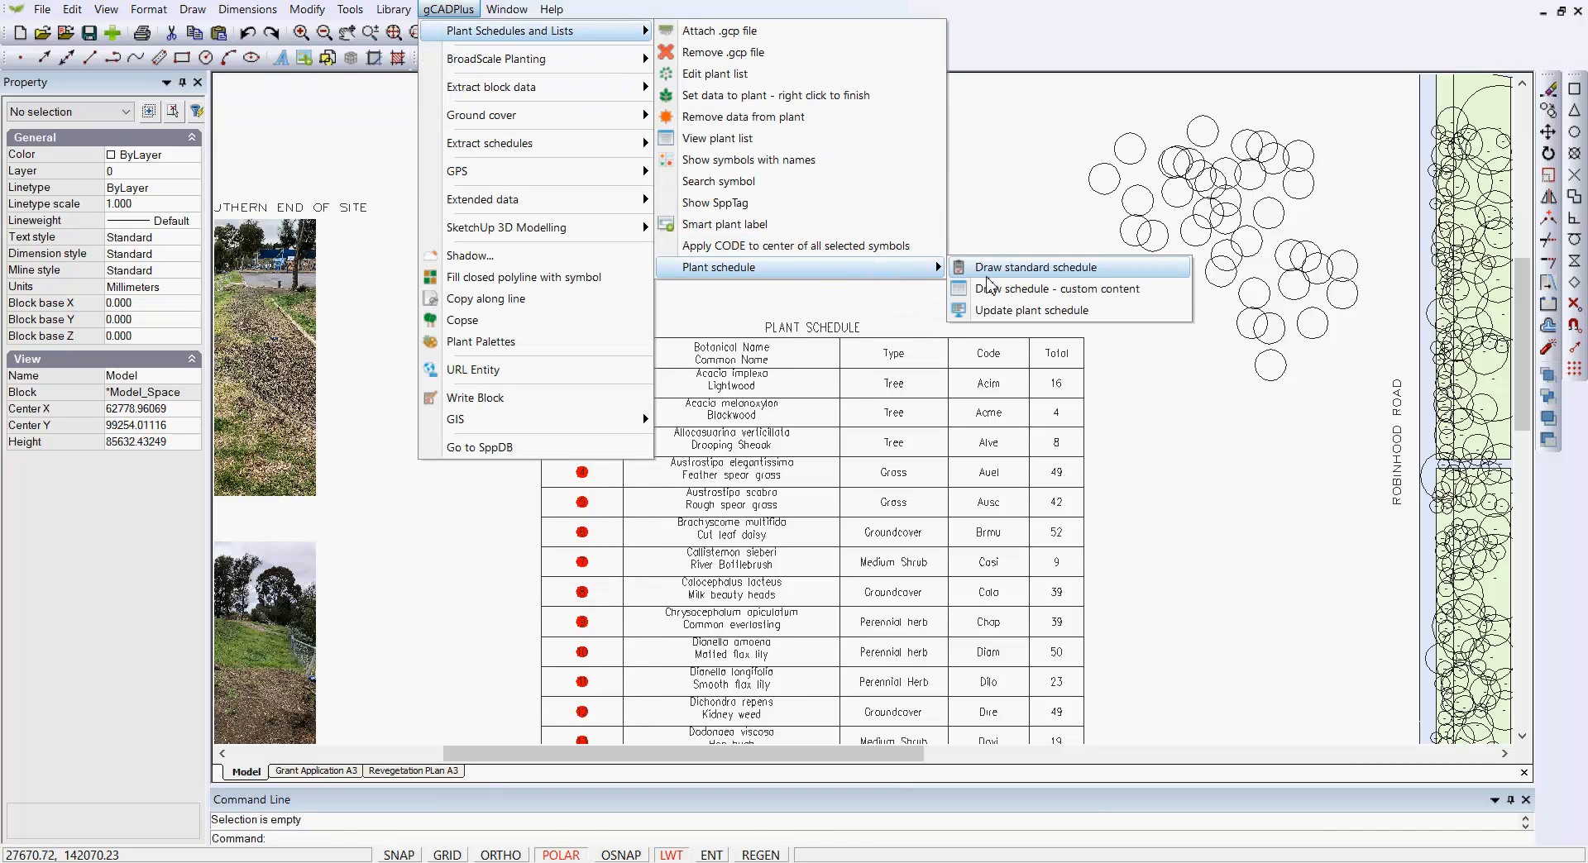
pyautogui.click(1043, 312)
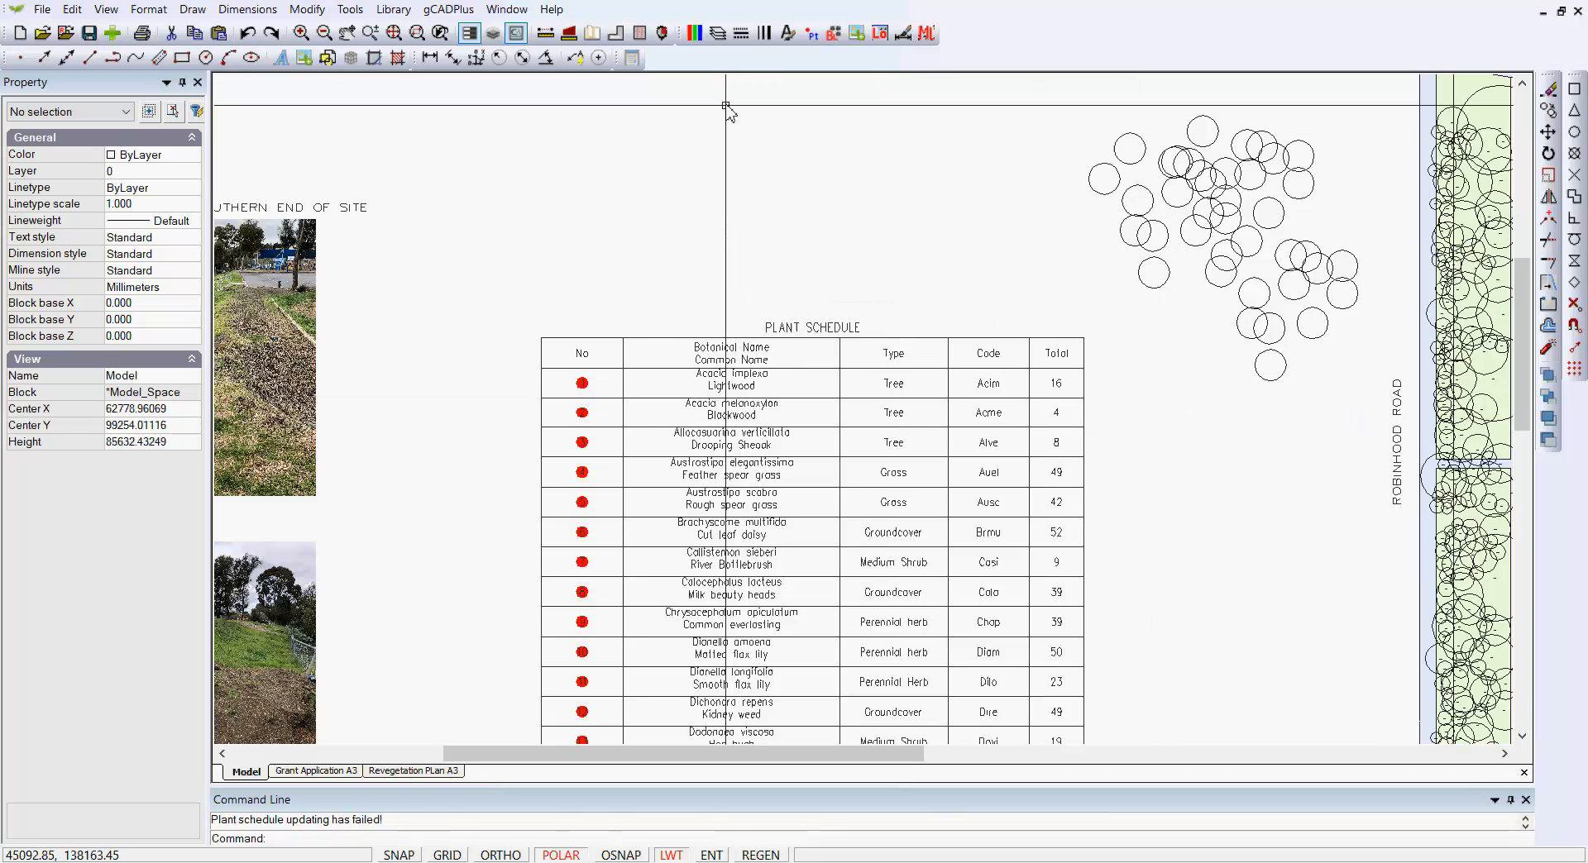
# Review the drawing's layer list without changes and isolate layer 0
pyautogui.click(718, 34)
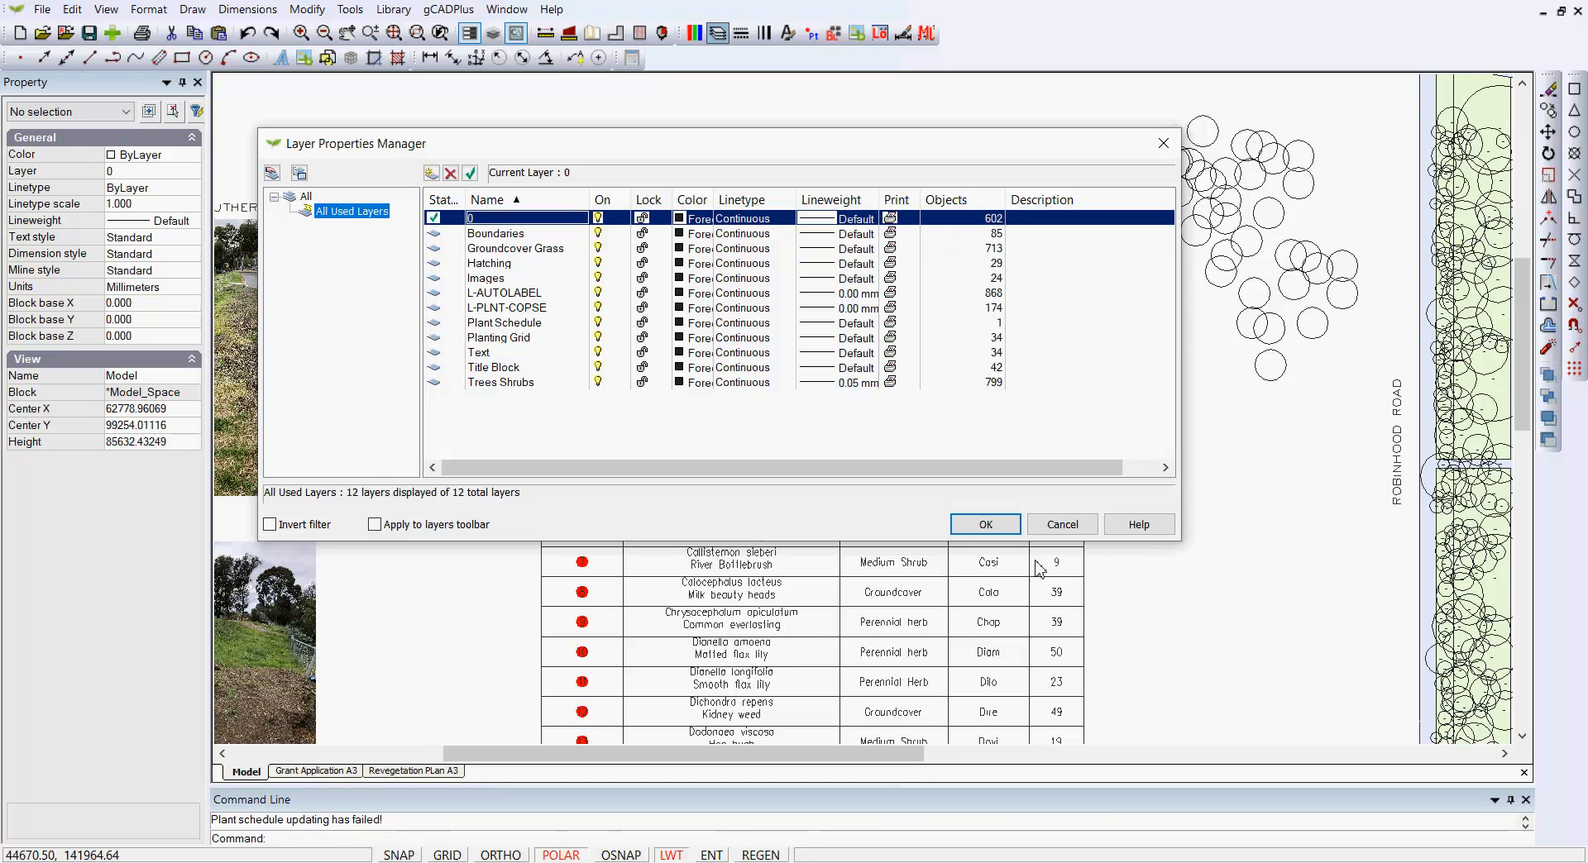
pyautogui.click(1062, 525)
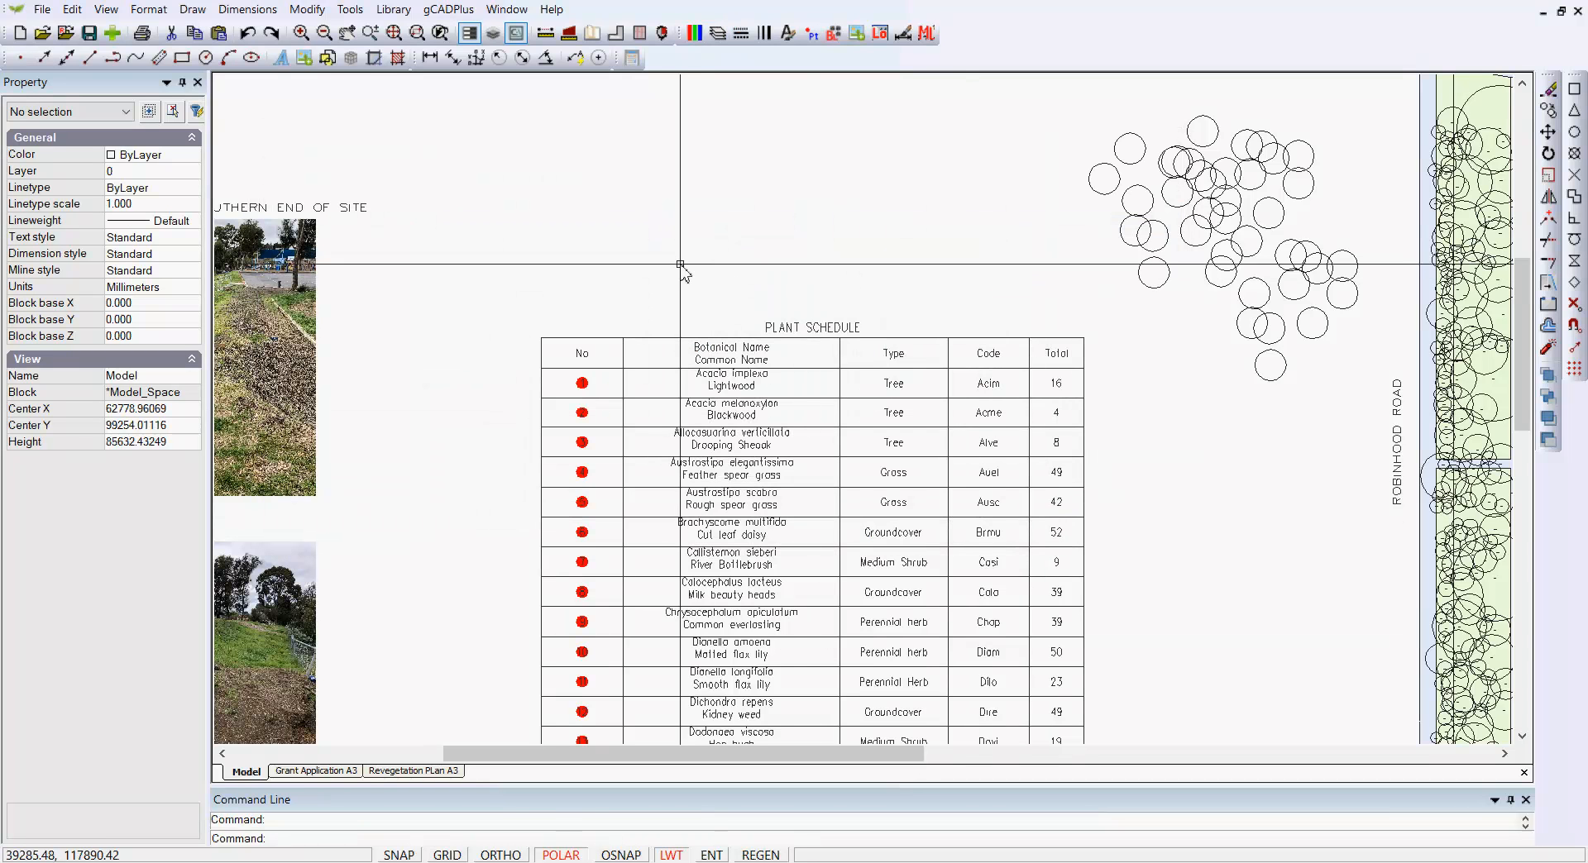
pyautogui.click(349, 10)
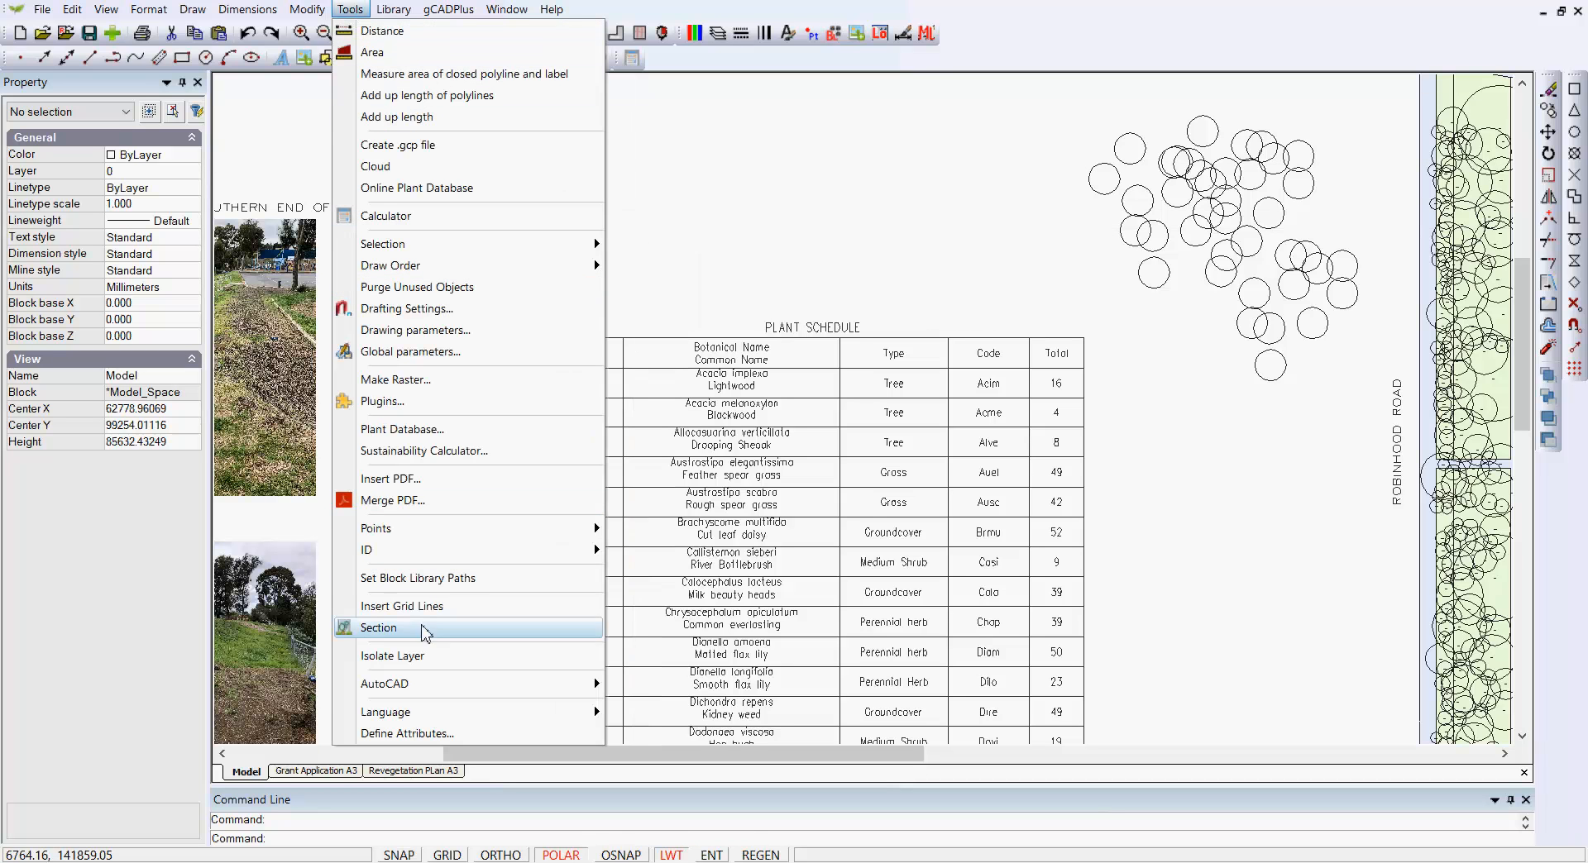
pyautogui.click(421, 657)
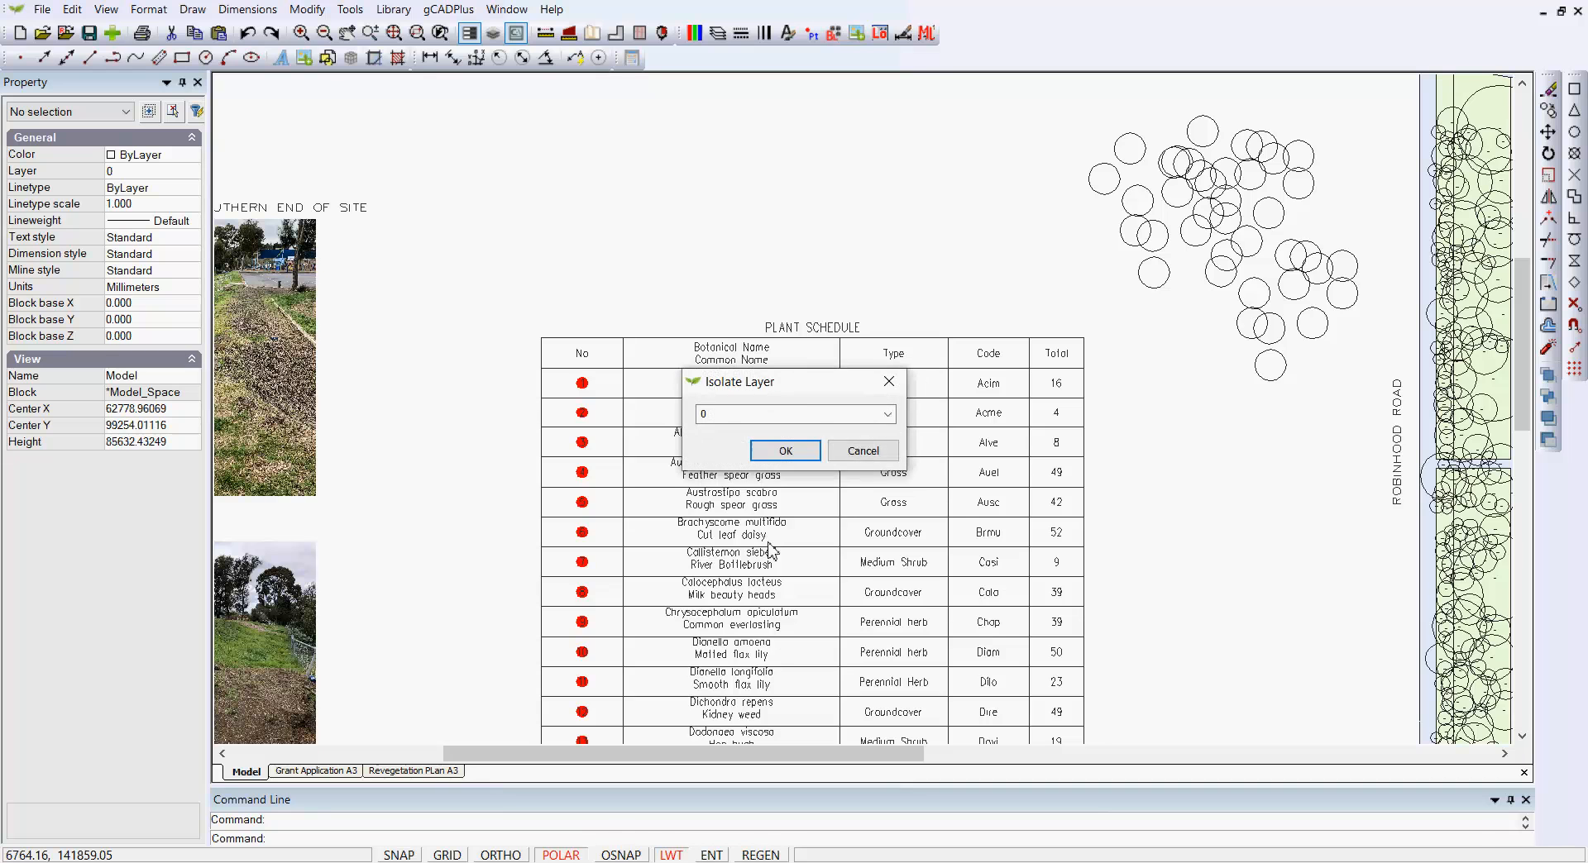
pyautogui.click(785, 452)
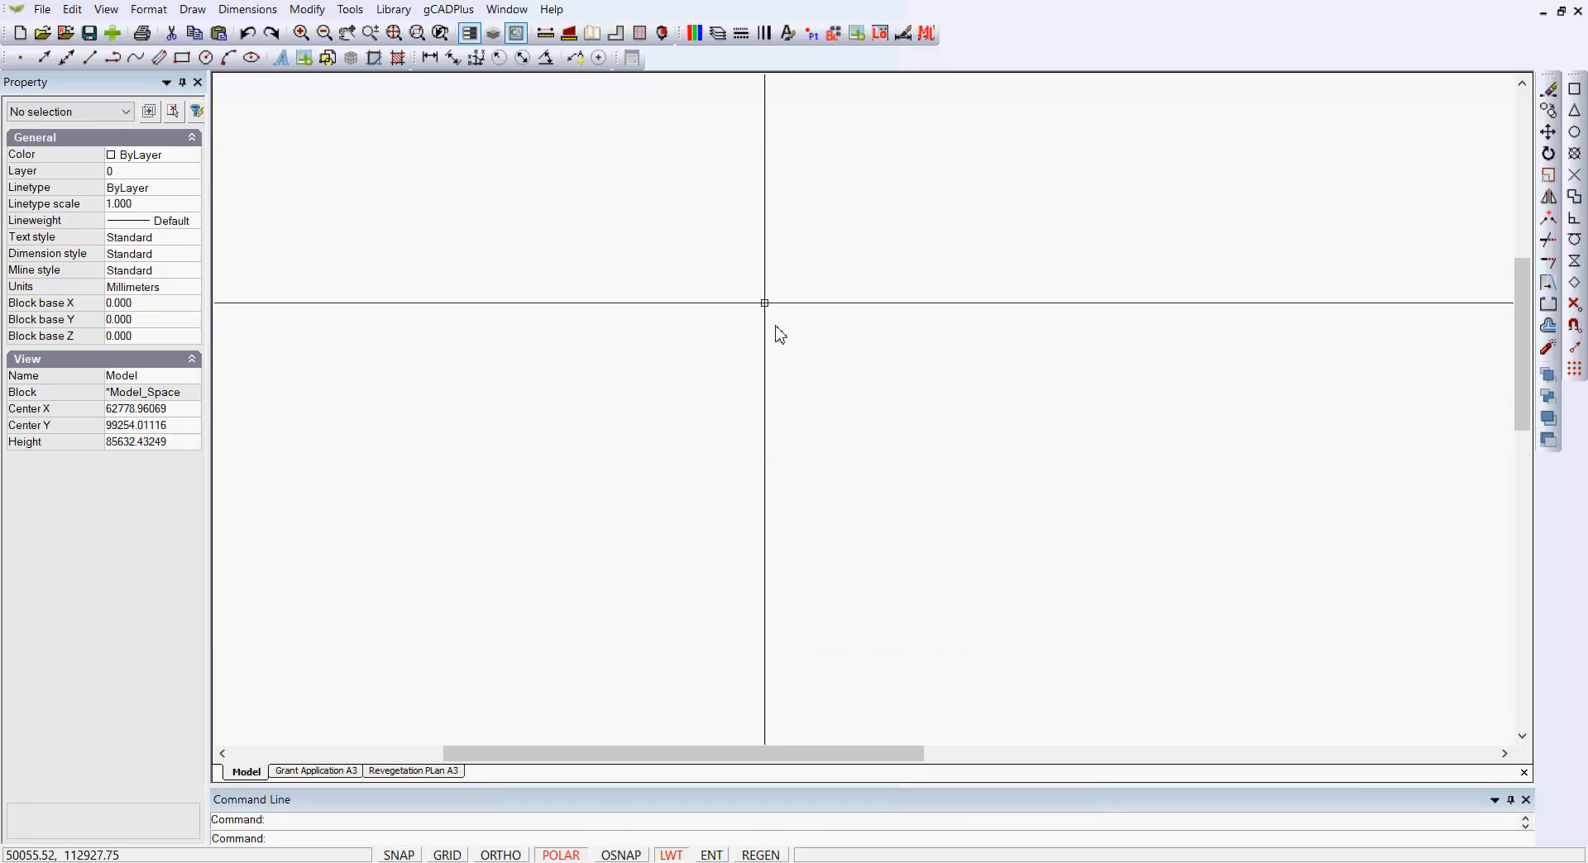
# Turn visibility on for all used layers
pyautogui.click(718, 35)
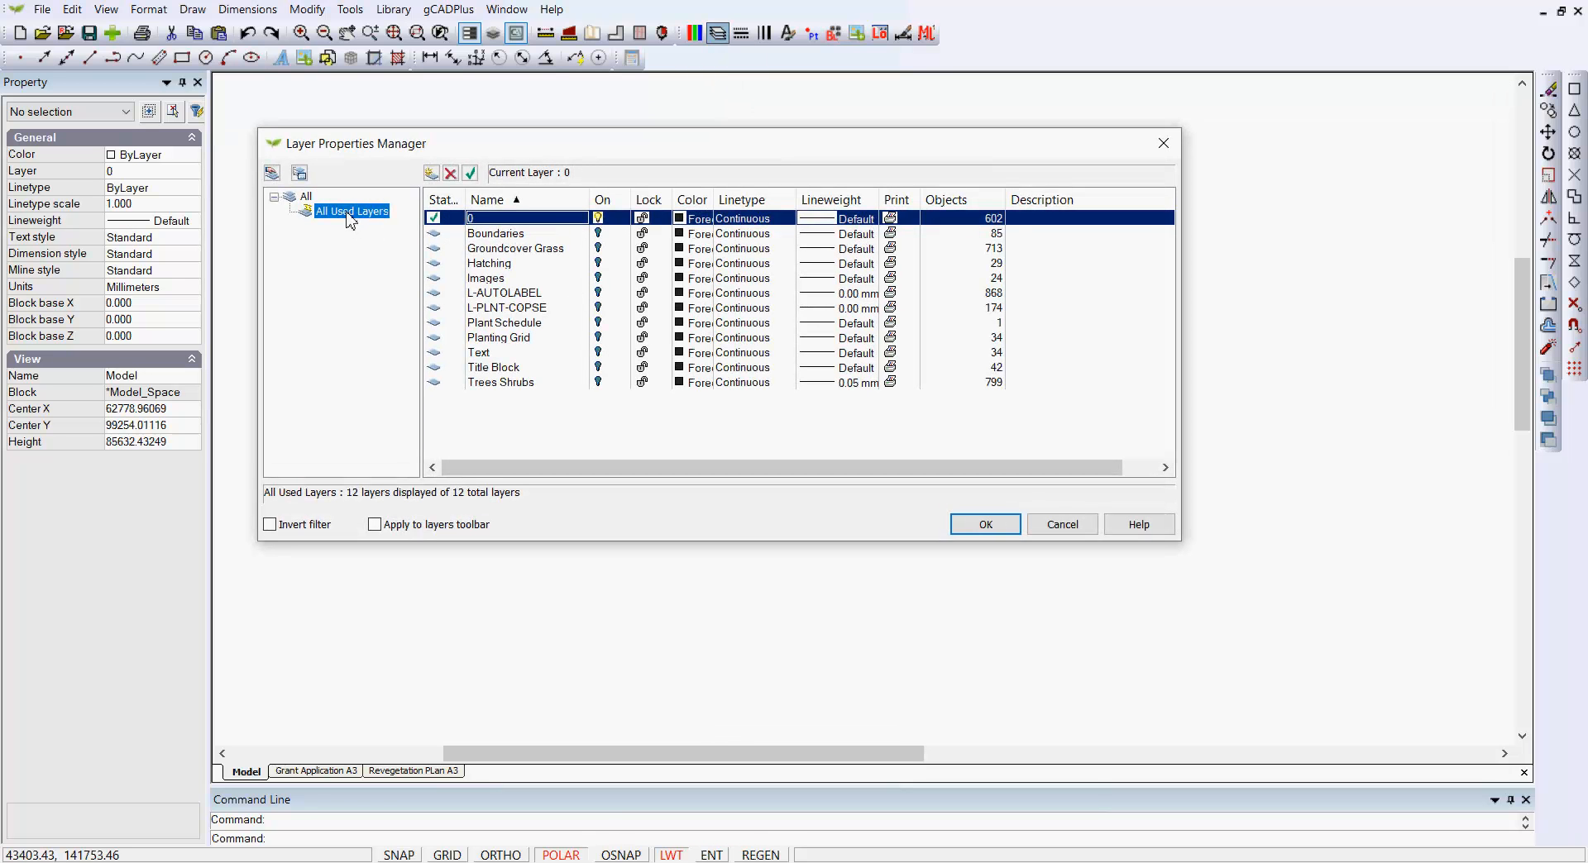
pyautogui.rightClick(349, 219)
pyautogui.click(389, 223)
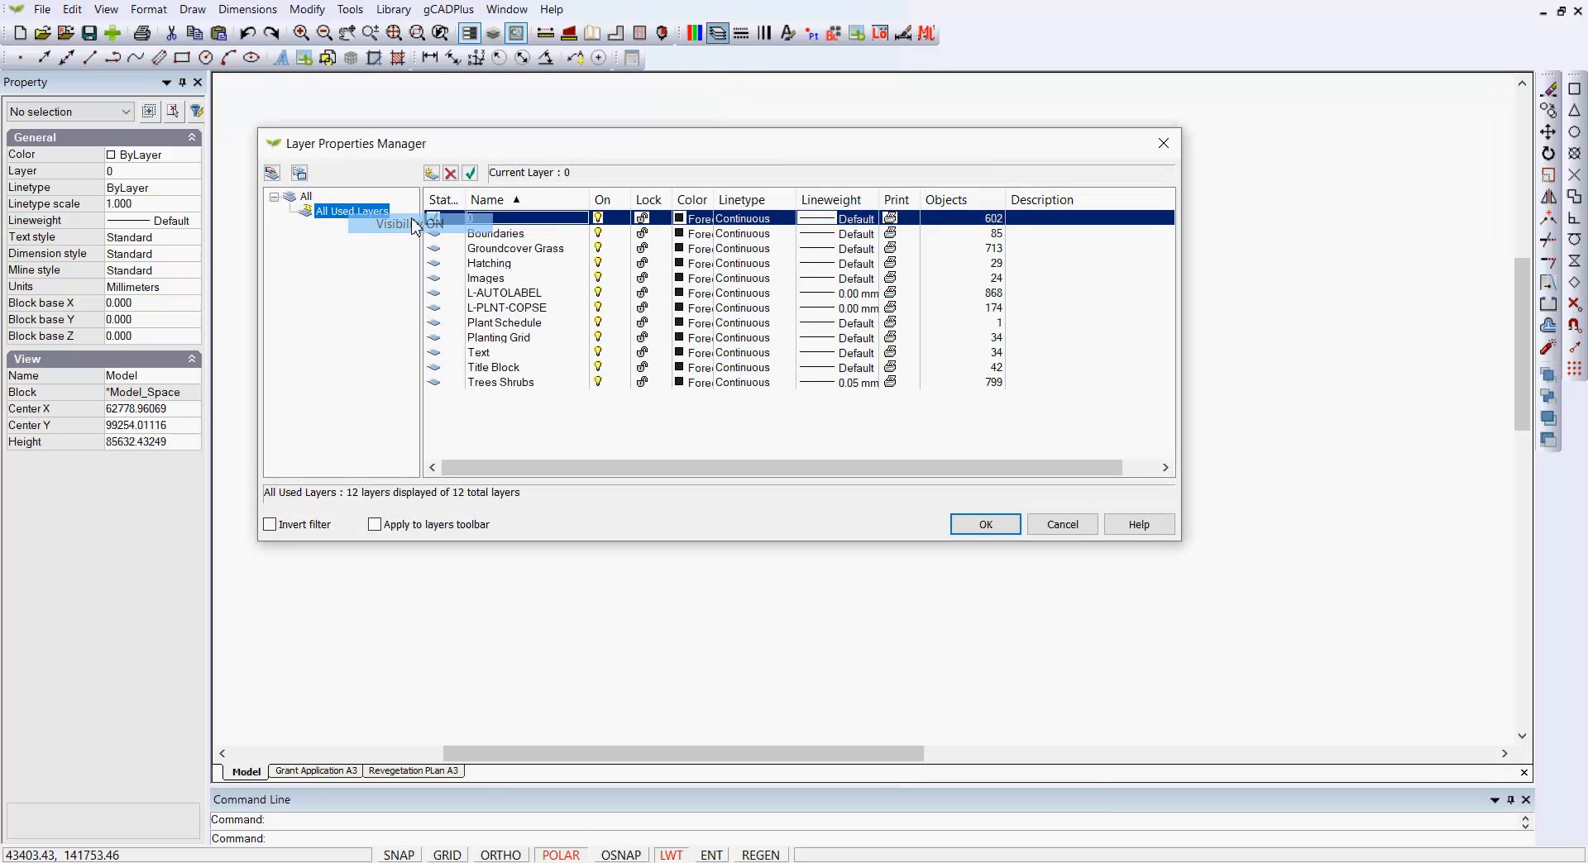
pyautogui.click(972, 526)
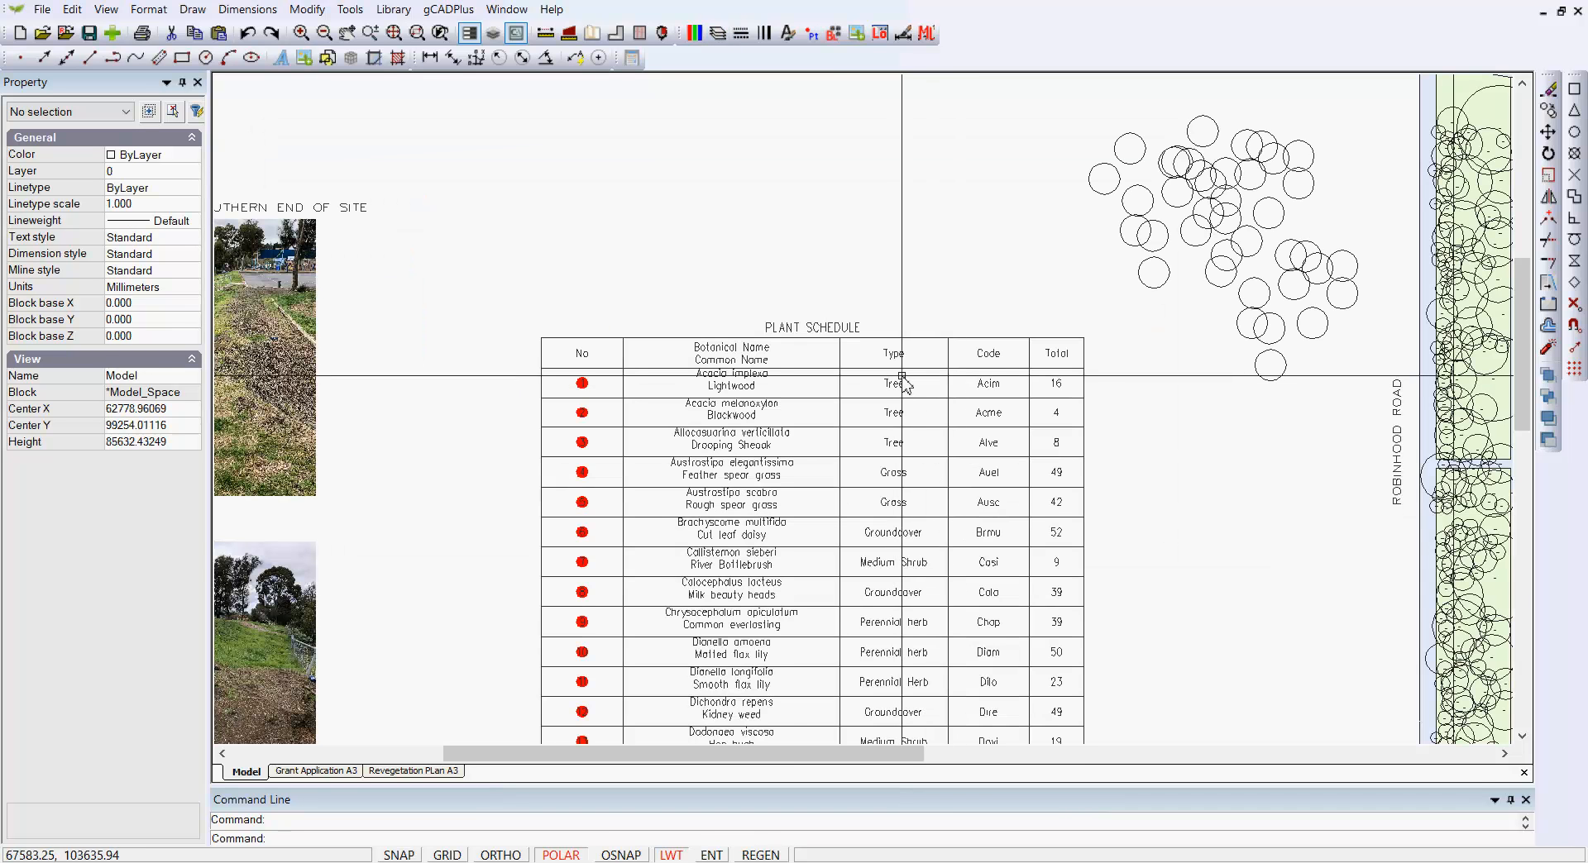
# Delete the cluster of loose tree circles between the plant schedule and the Trees and Shrubs plan
pyautogui.scroll(-2, 903, 382)
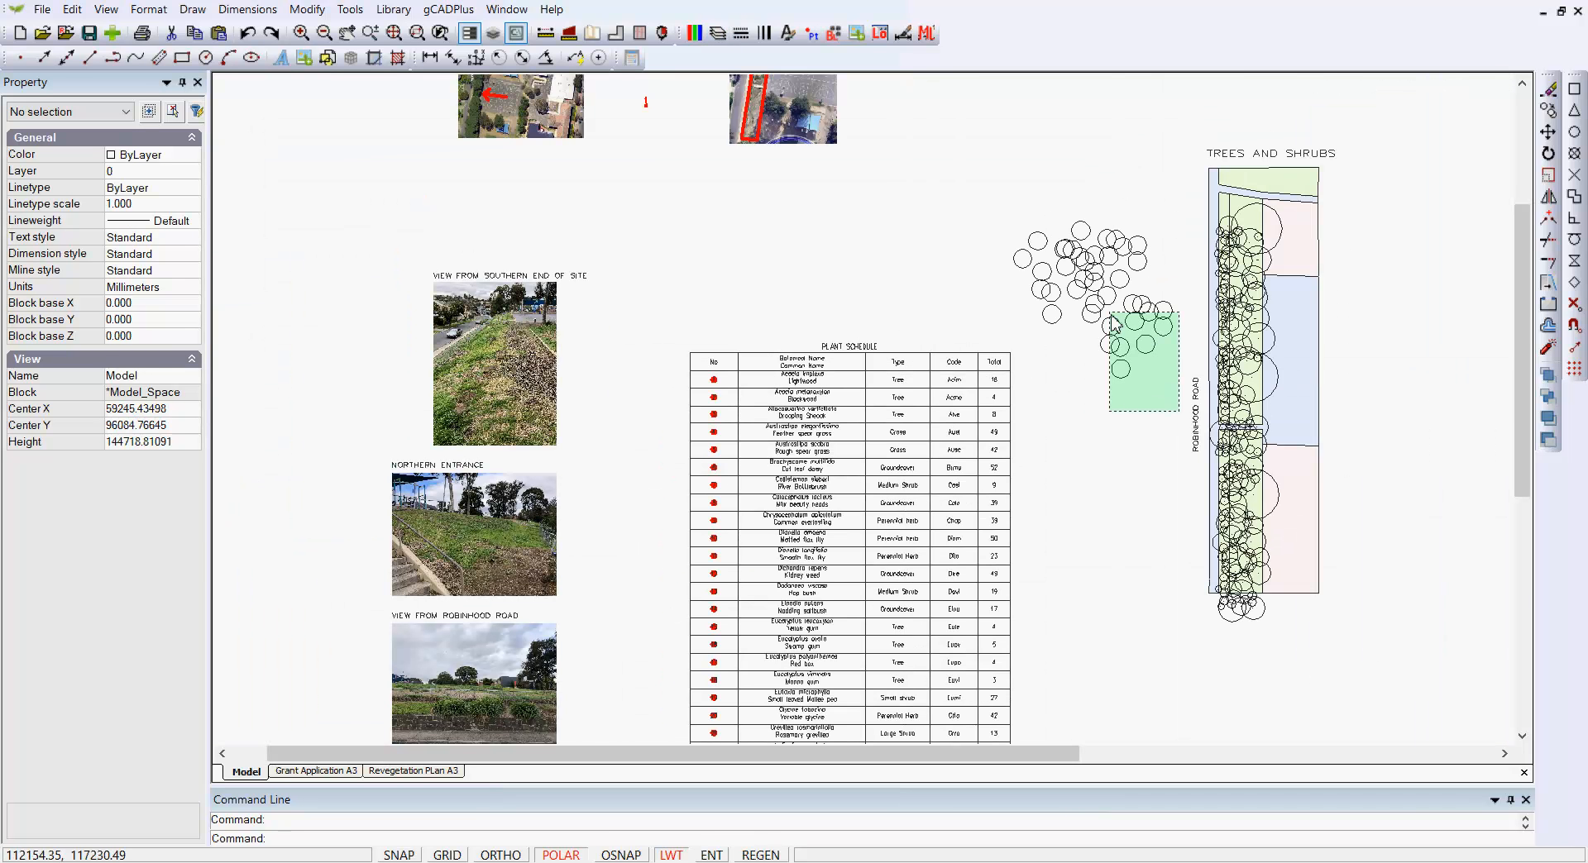
pyautogui.moveTo(1113, 323); pyautogui.dragTo(1042, 184)
pyautogui.moveTo(1108, 270); pyautogui.dragTo(1013, 242)
pyautogui.press('Delete')
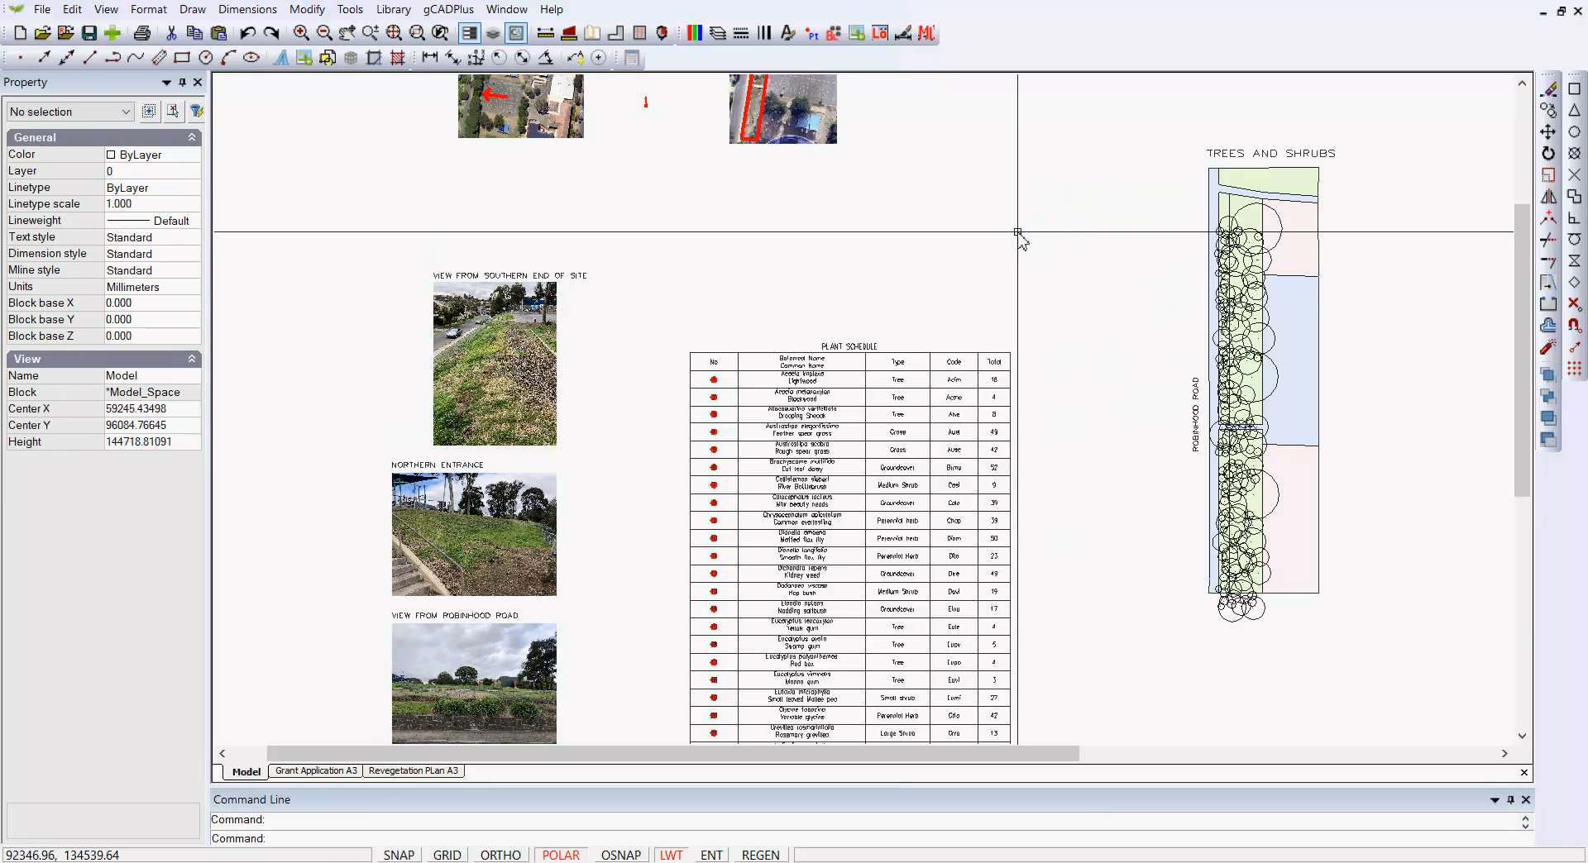
# Delete the stray lines, the red pentagon and the black rectangle below the plans and schedule
pyautogui.scroll(-5, 1026, 244)
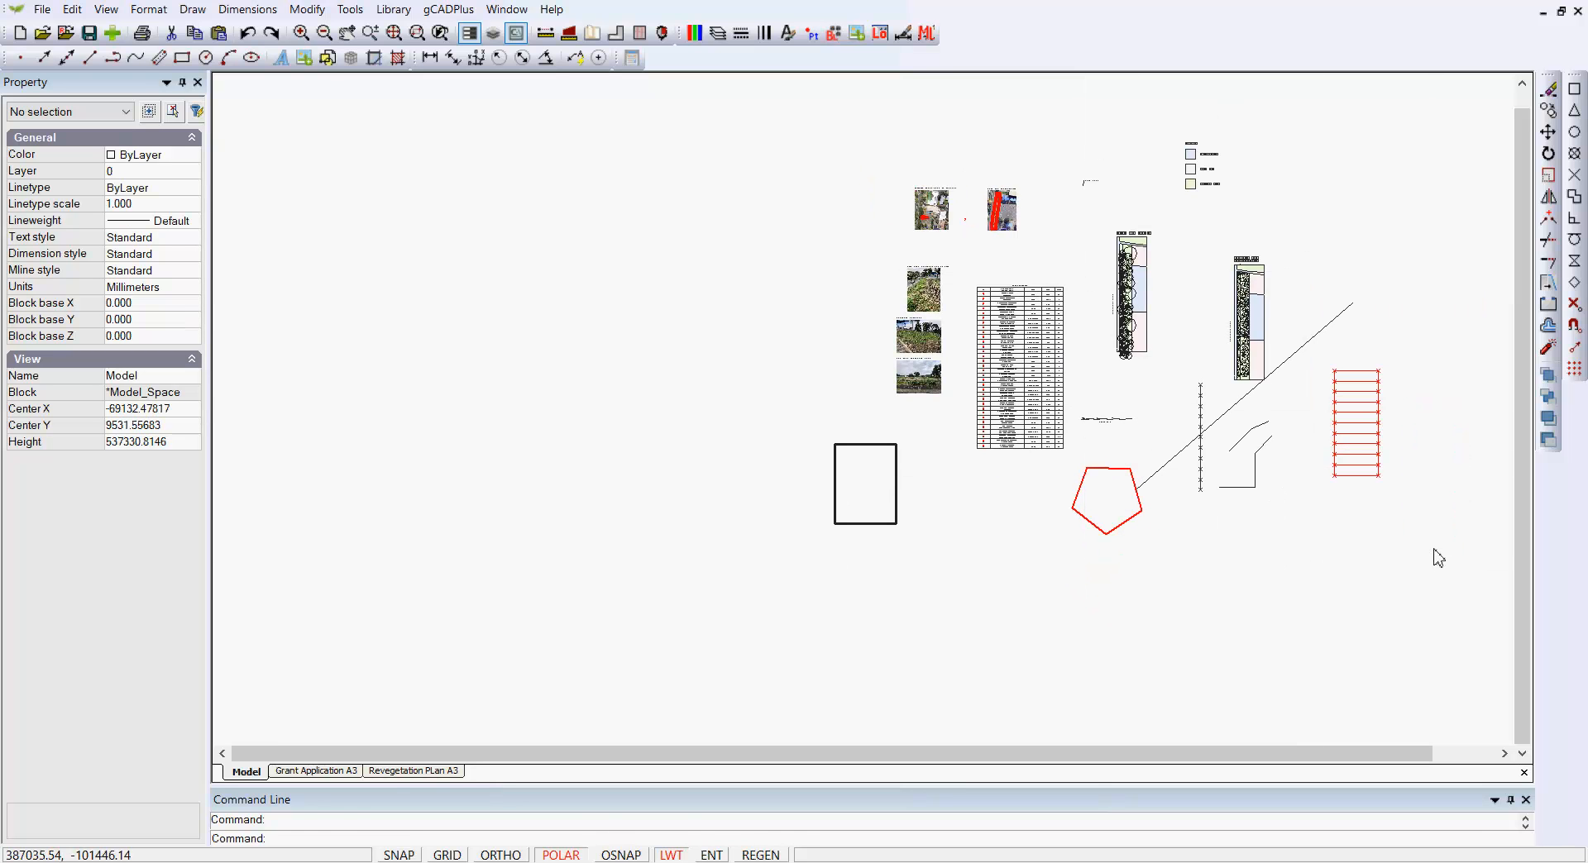
pyautogui.moveTo(1288, 581); pyautogui.dragTo(1237, 405)
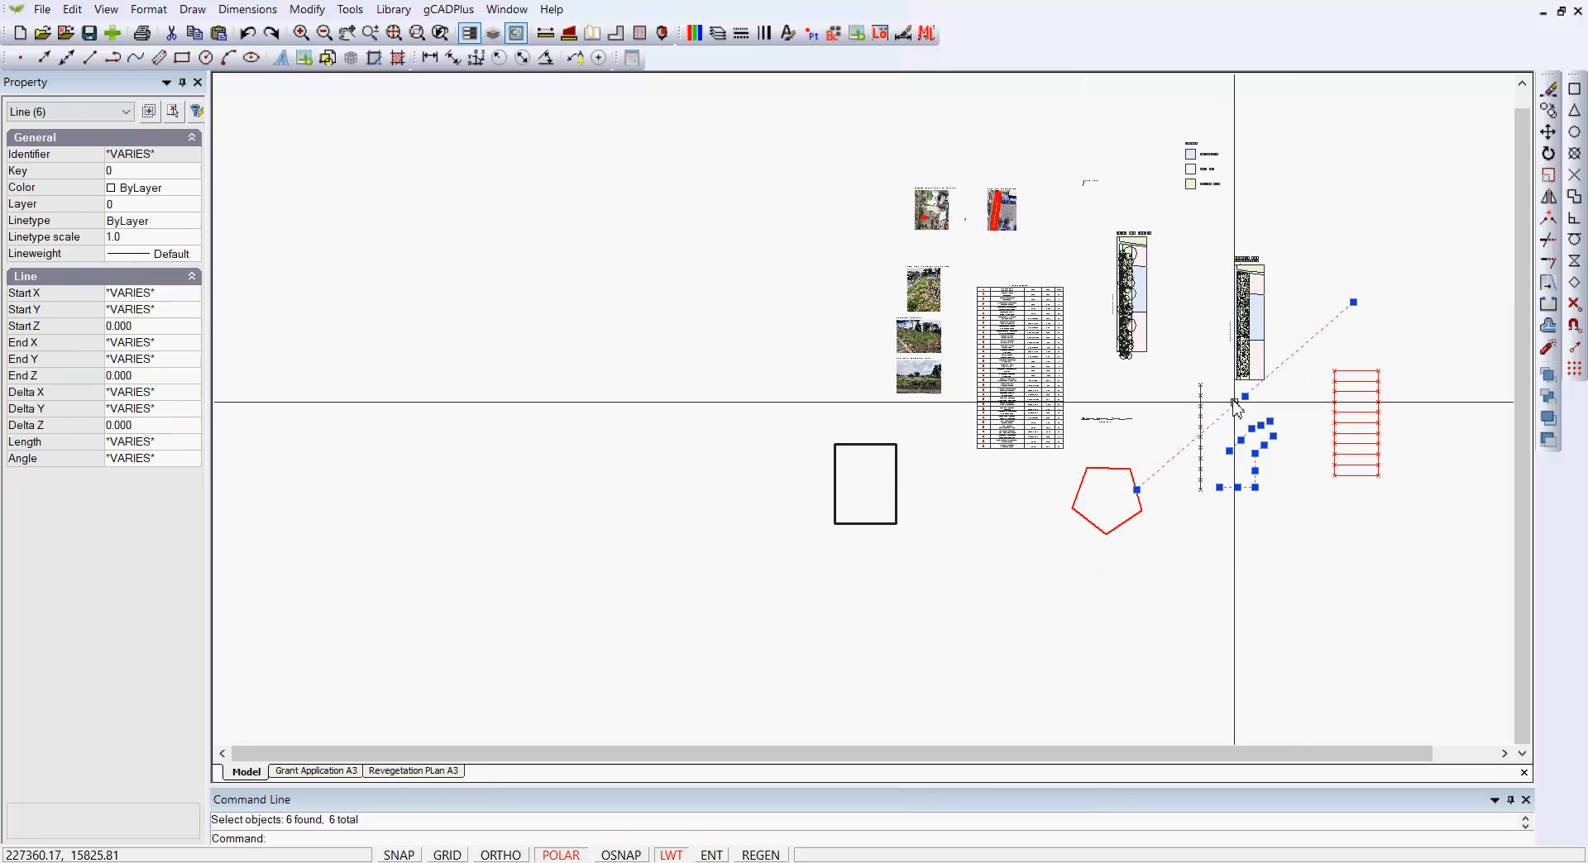
pyautogui.moveTo(1159, 563); pyautogui.dragTo(1067, 460)
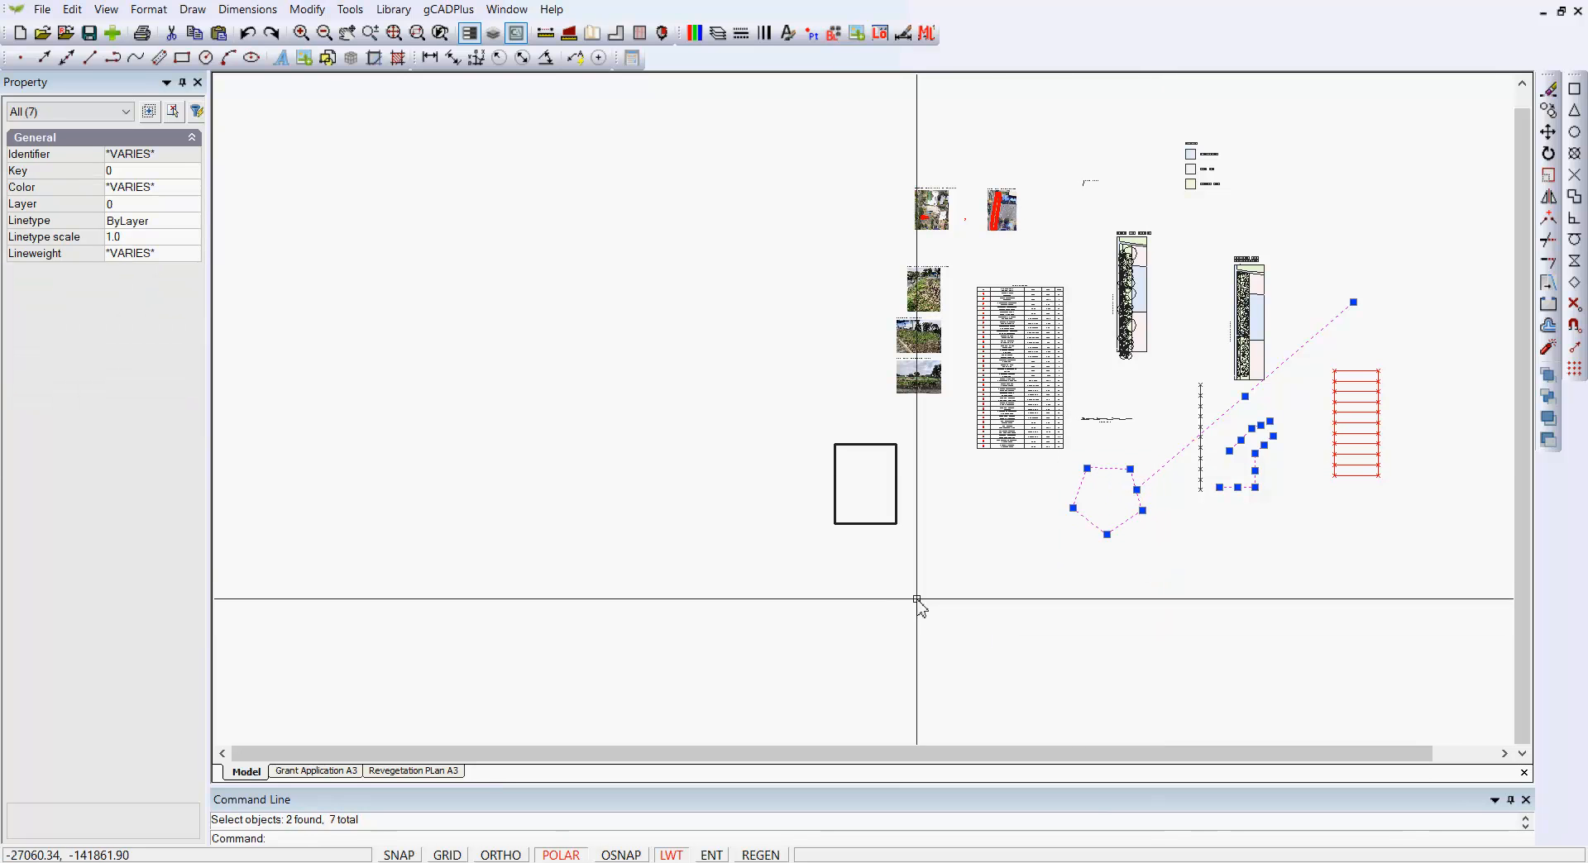
pyautogui.moveTo(913, 576); pyautogui.dragTo(810, 428)
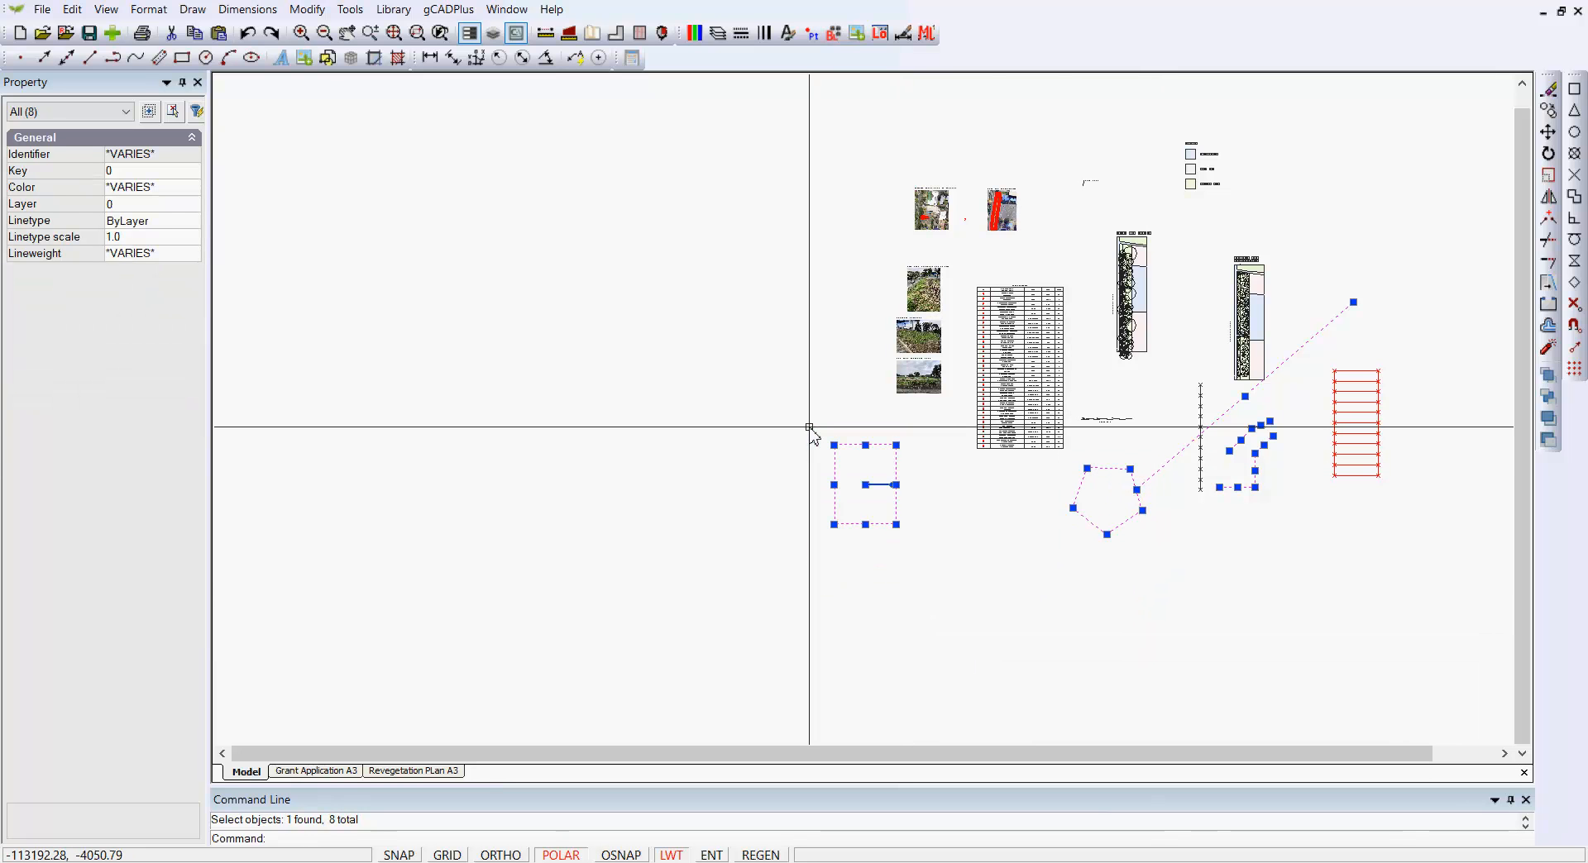
pyautogui.press('Delete')
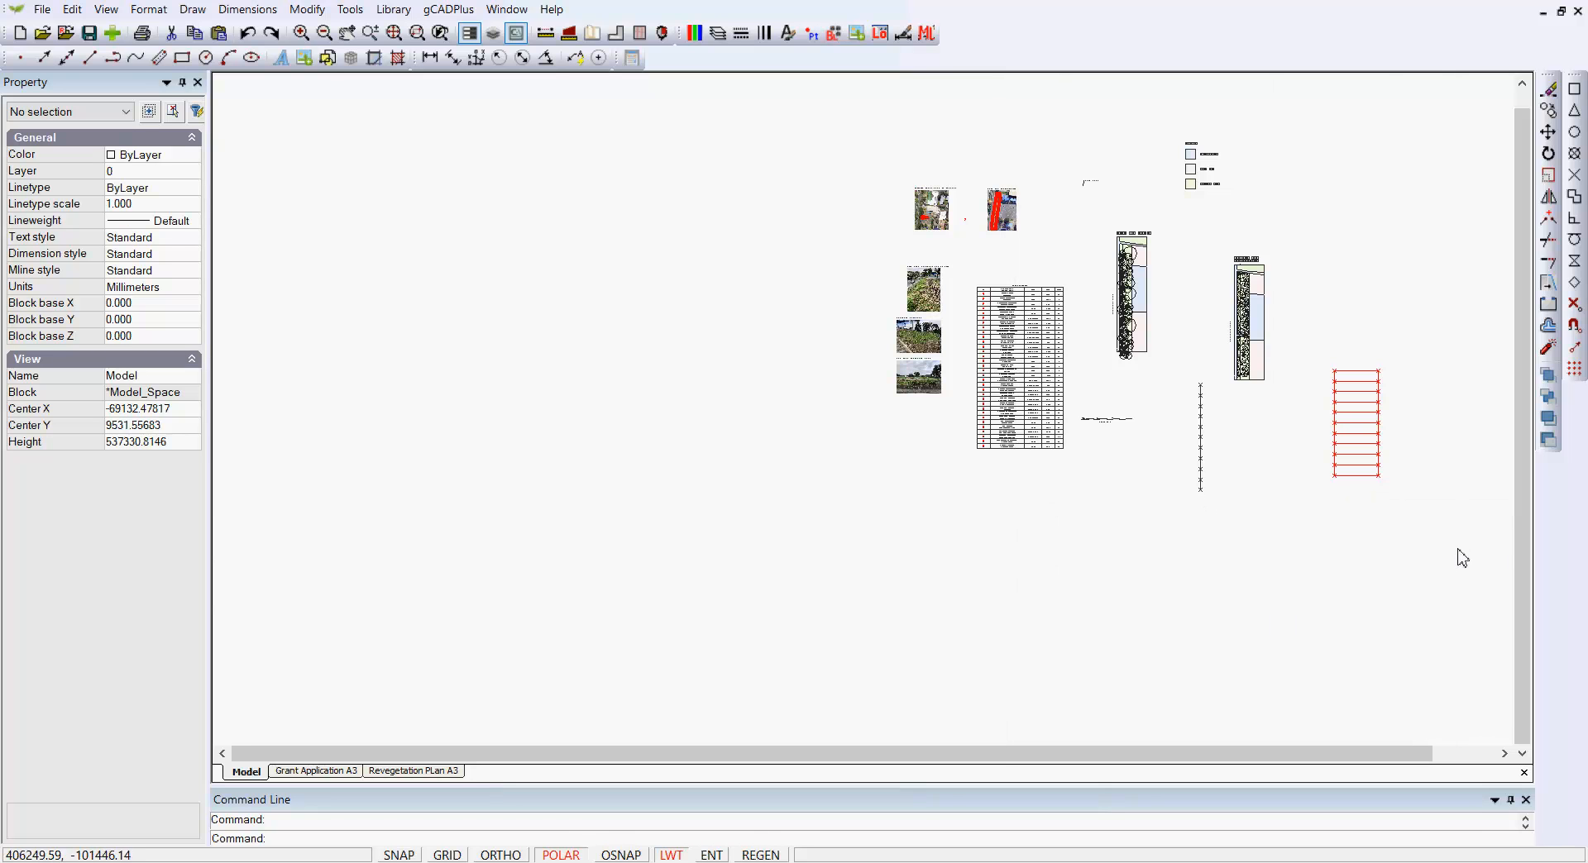
# Copy all remaining model objects to the clipboard and start a new drawing without a template
pyautogui.moveTo(1461, 553); pyautogui.dragTo(826, 128)
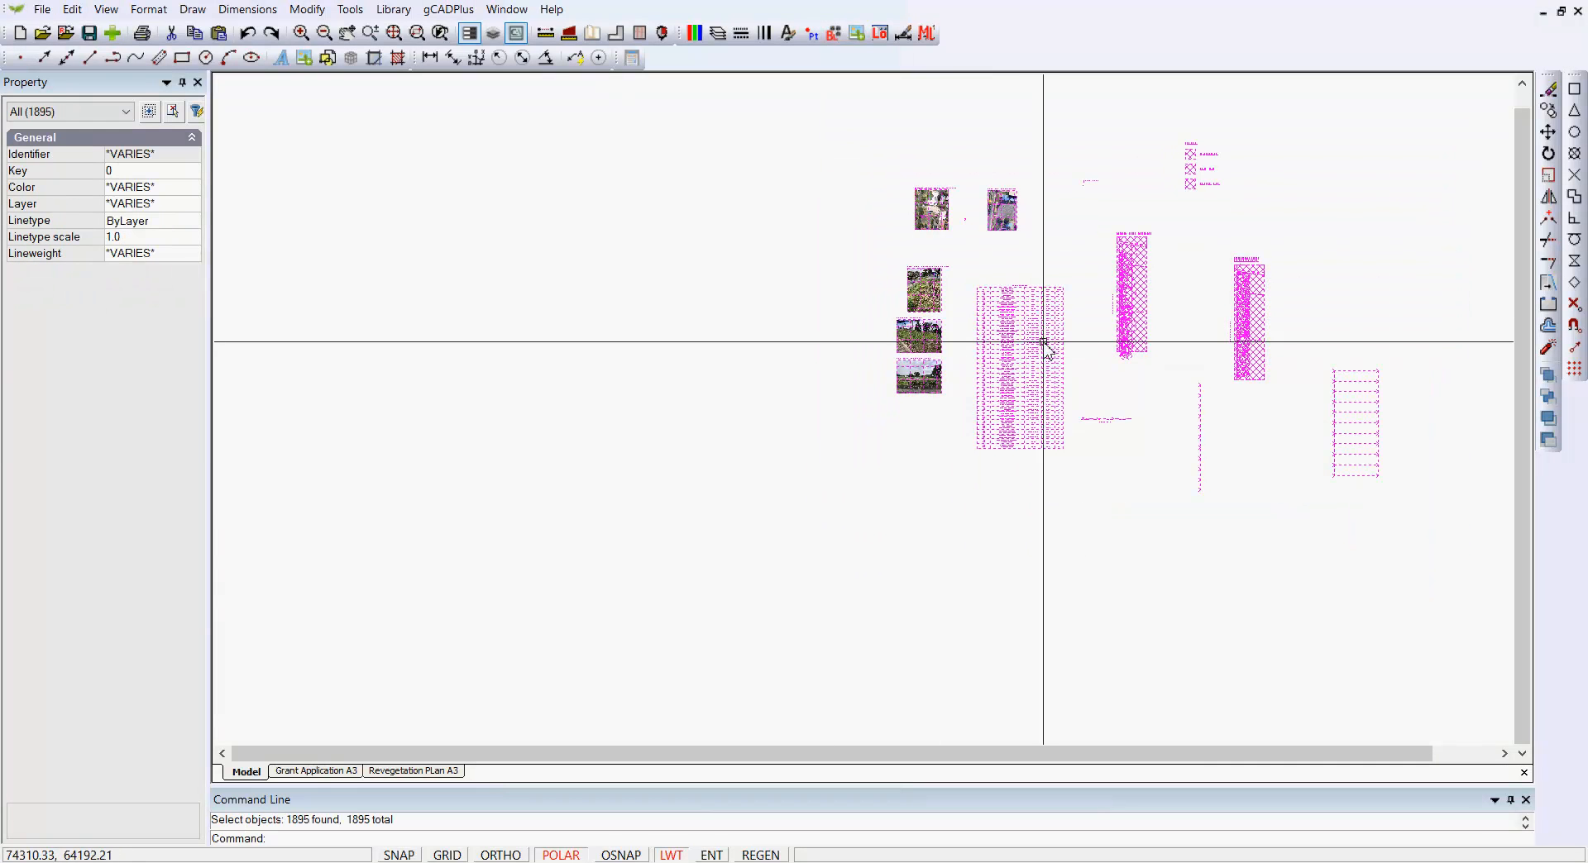
pyautogui.rightClick(1054, 263)
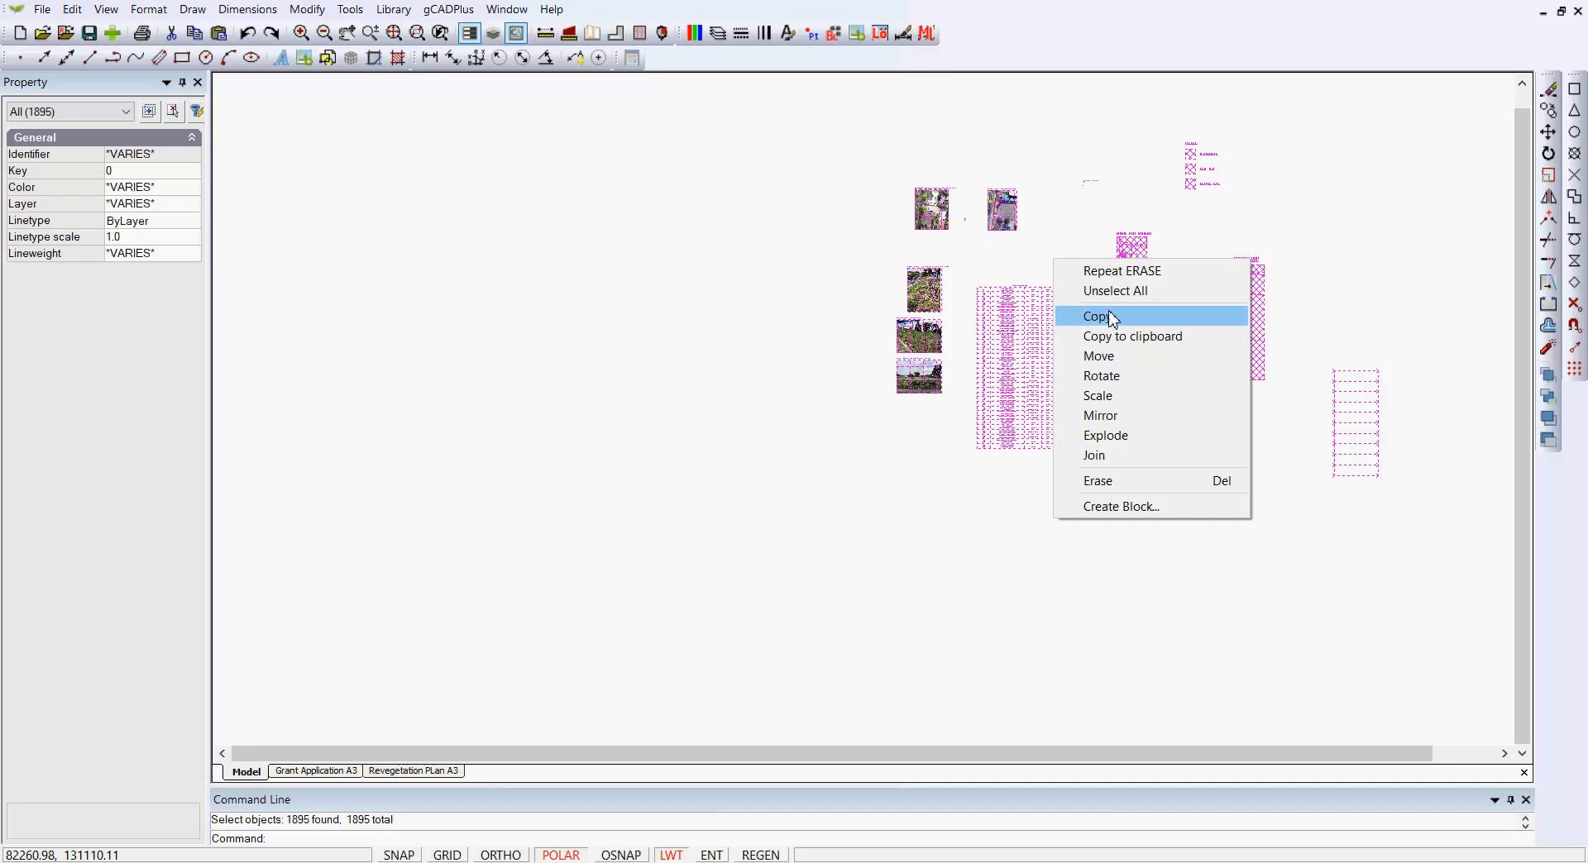
pyautogui.click(1112, 337)
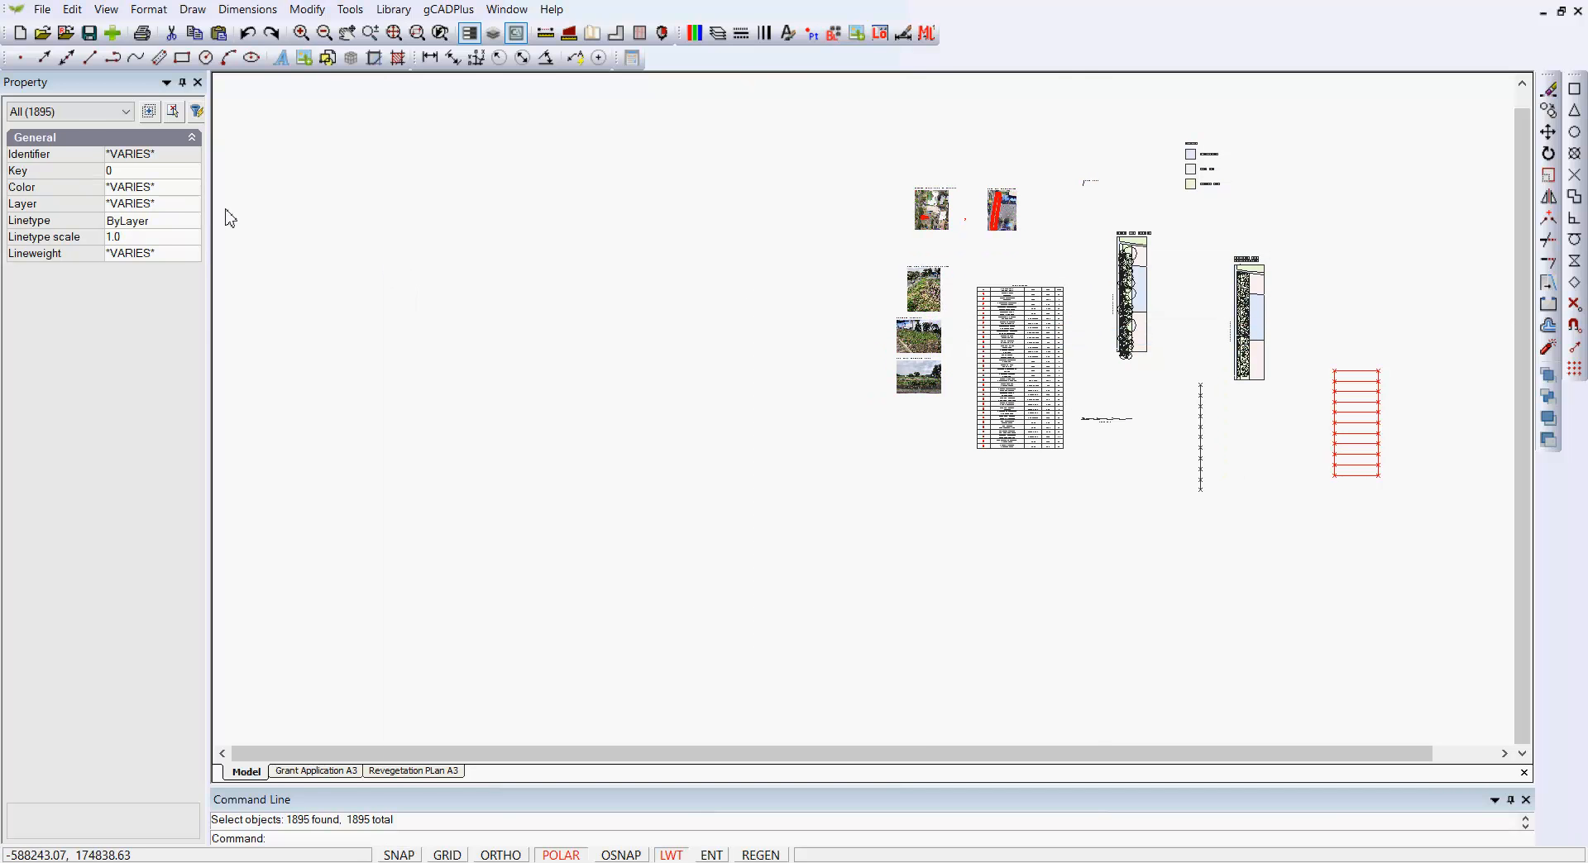
pyautogui.click(20, 33)
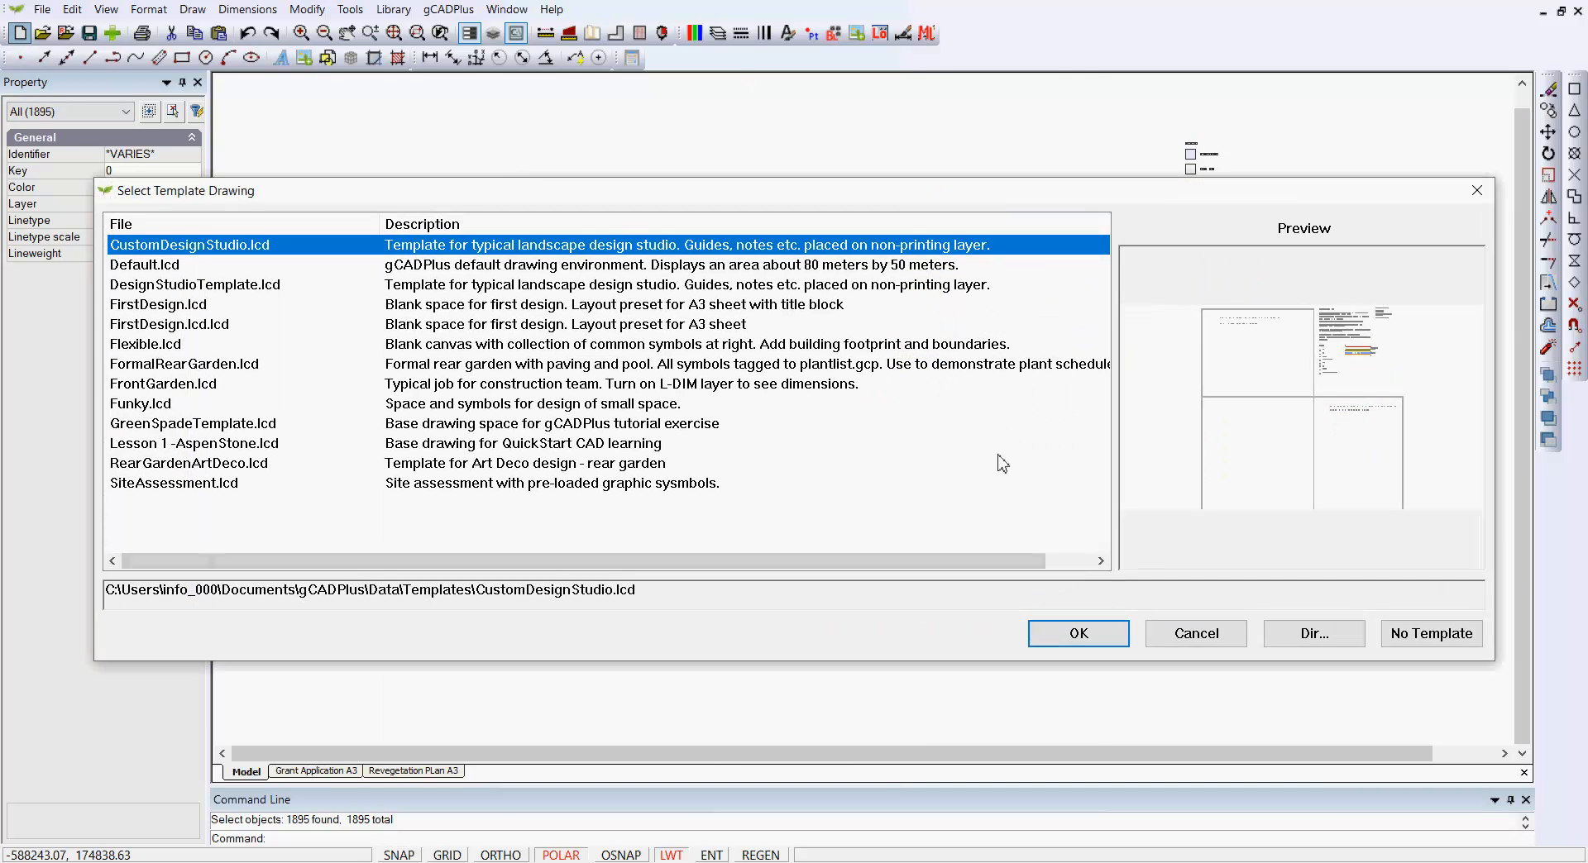
pyautogui.click(1427, 634)
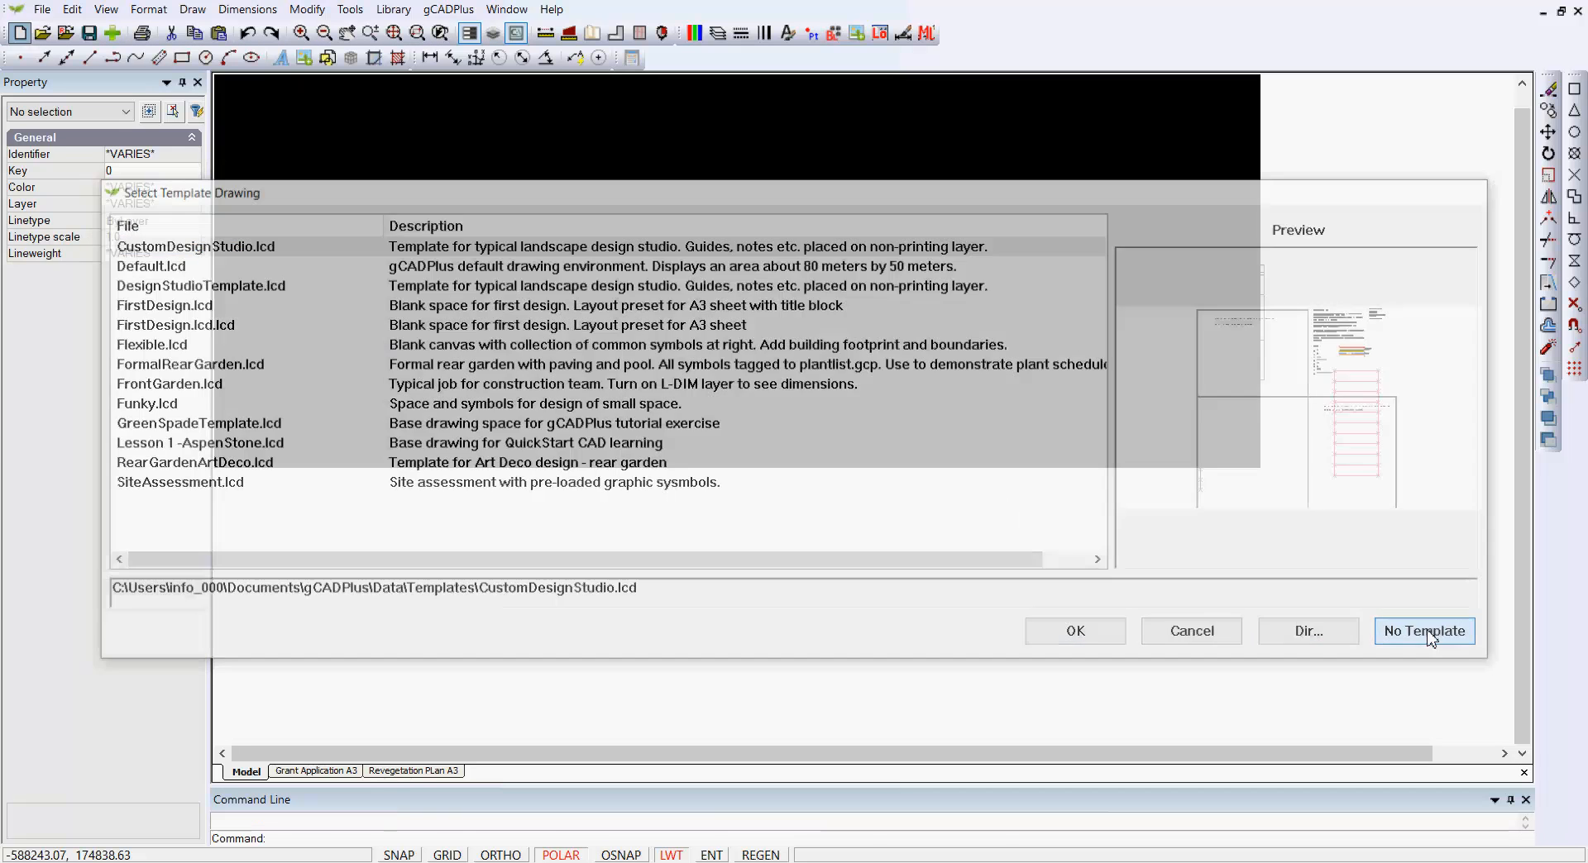
# Paste the copied objects into the new drawing near the origin
pyautogui.rightClick(735, 312)
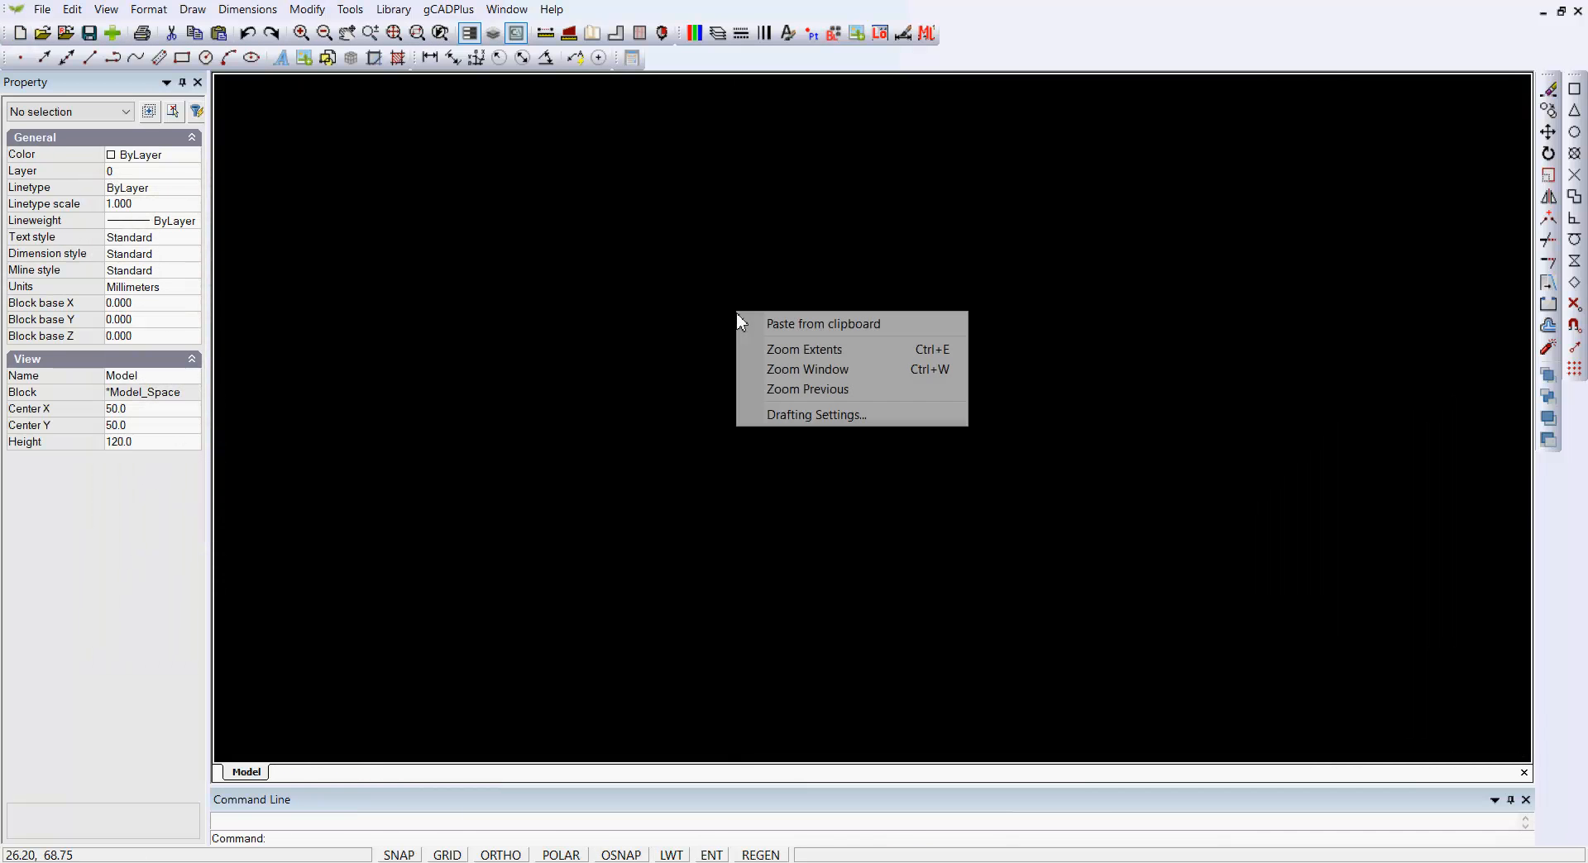
pyautogui.click(812, 325)
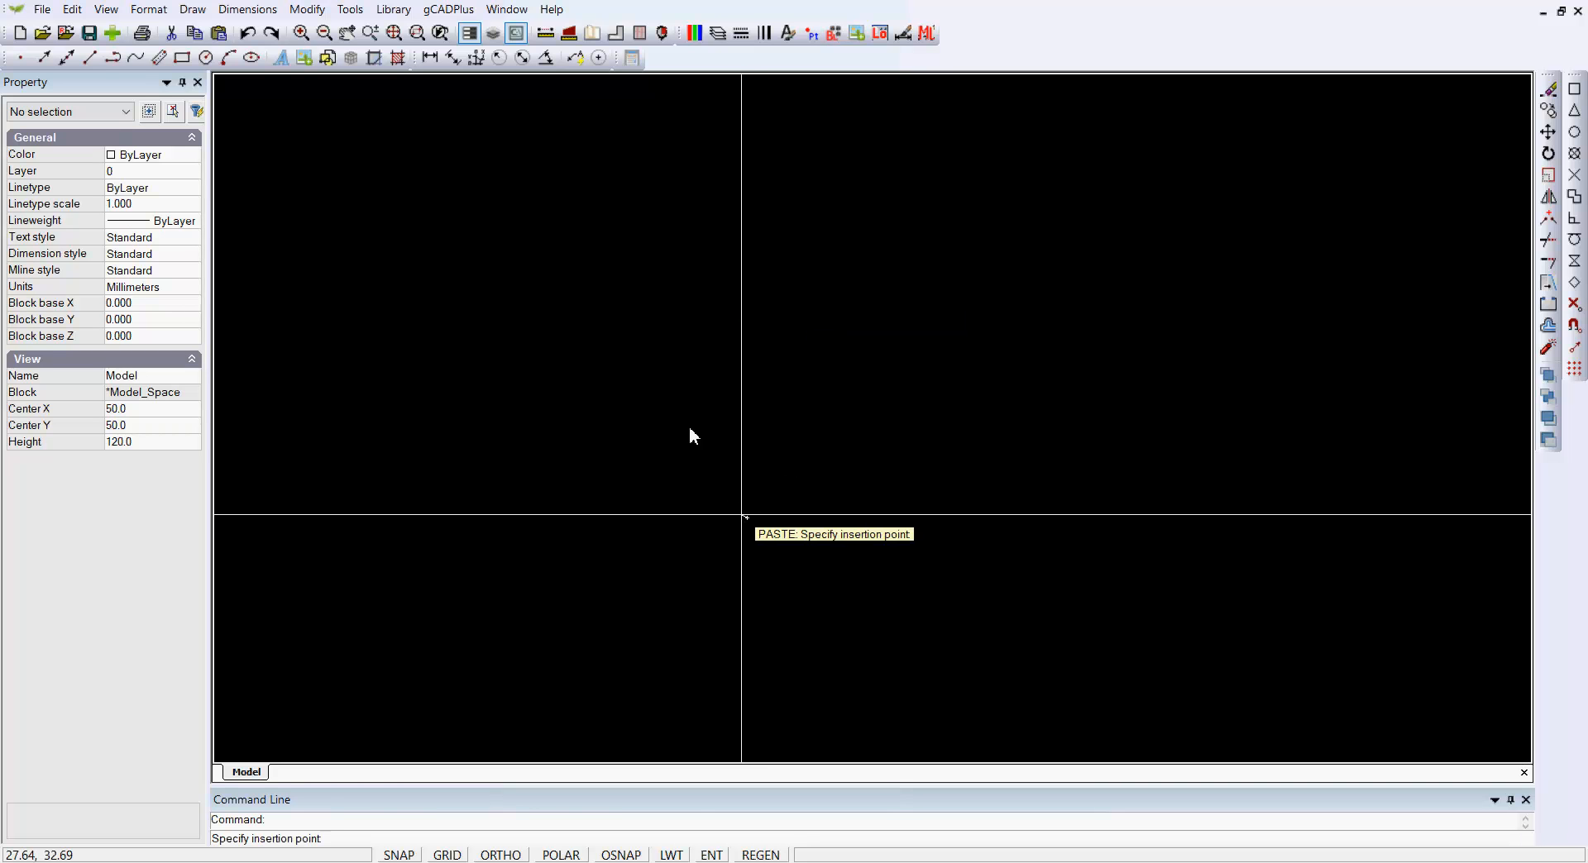
pyautogui.write('0,0')
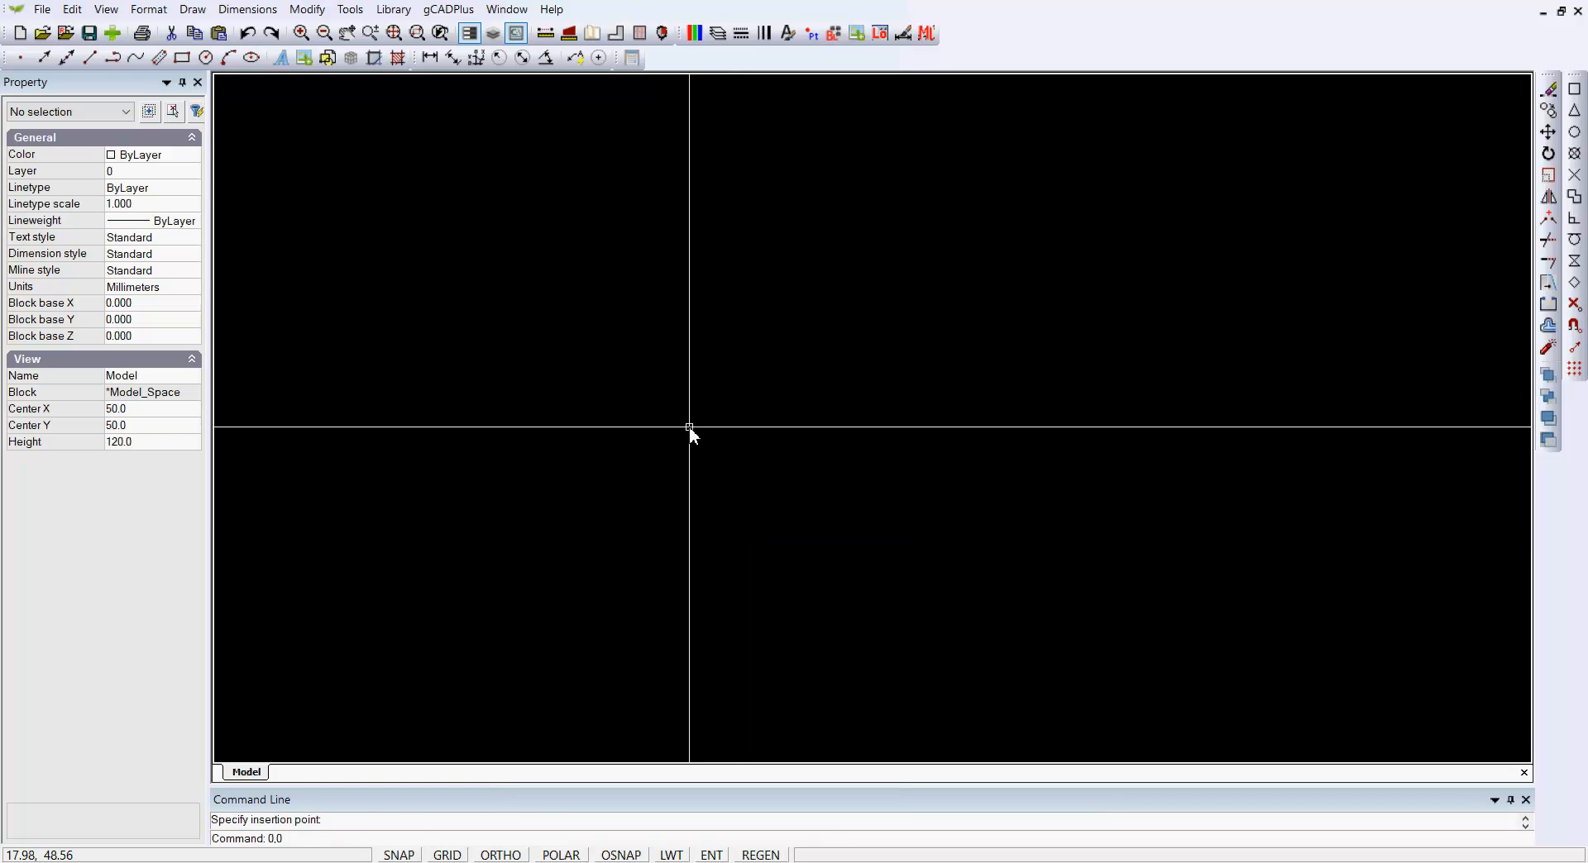
pyautogui.press('Return')
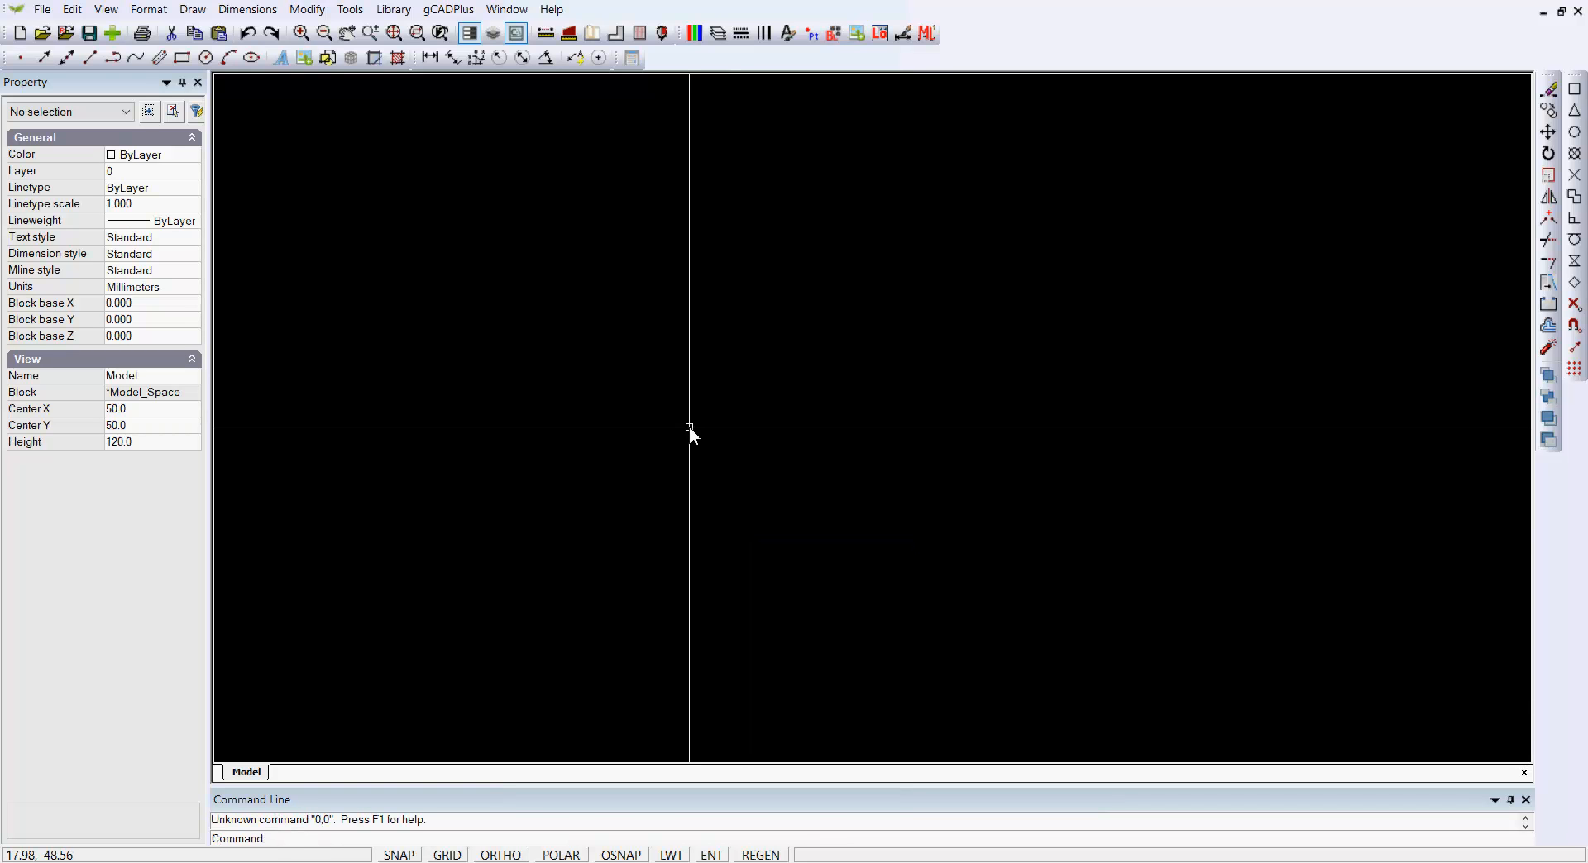
pyautogui.rightClick(690, 429)
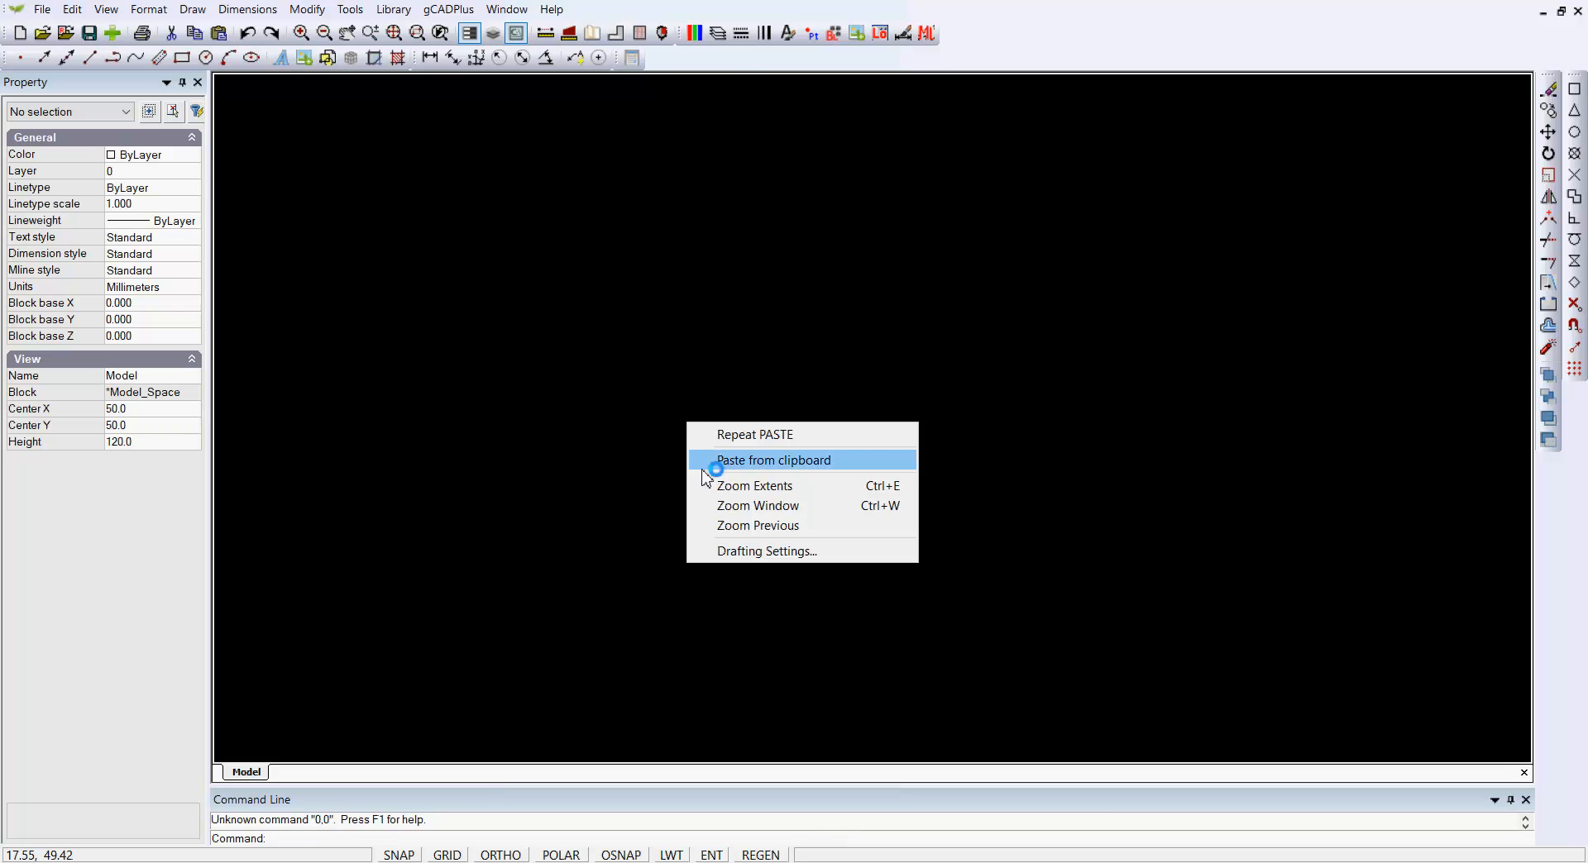
pyautogui.click(755, 486)
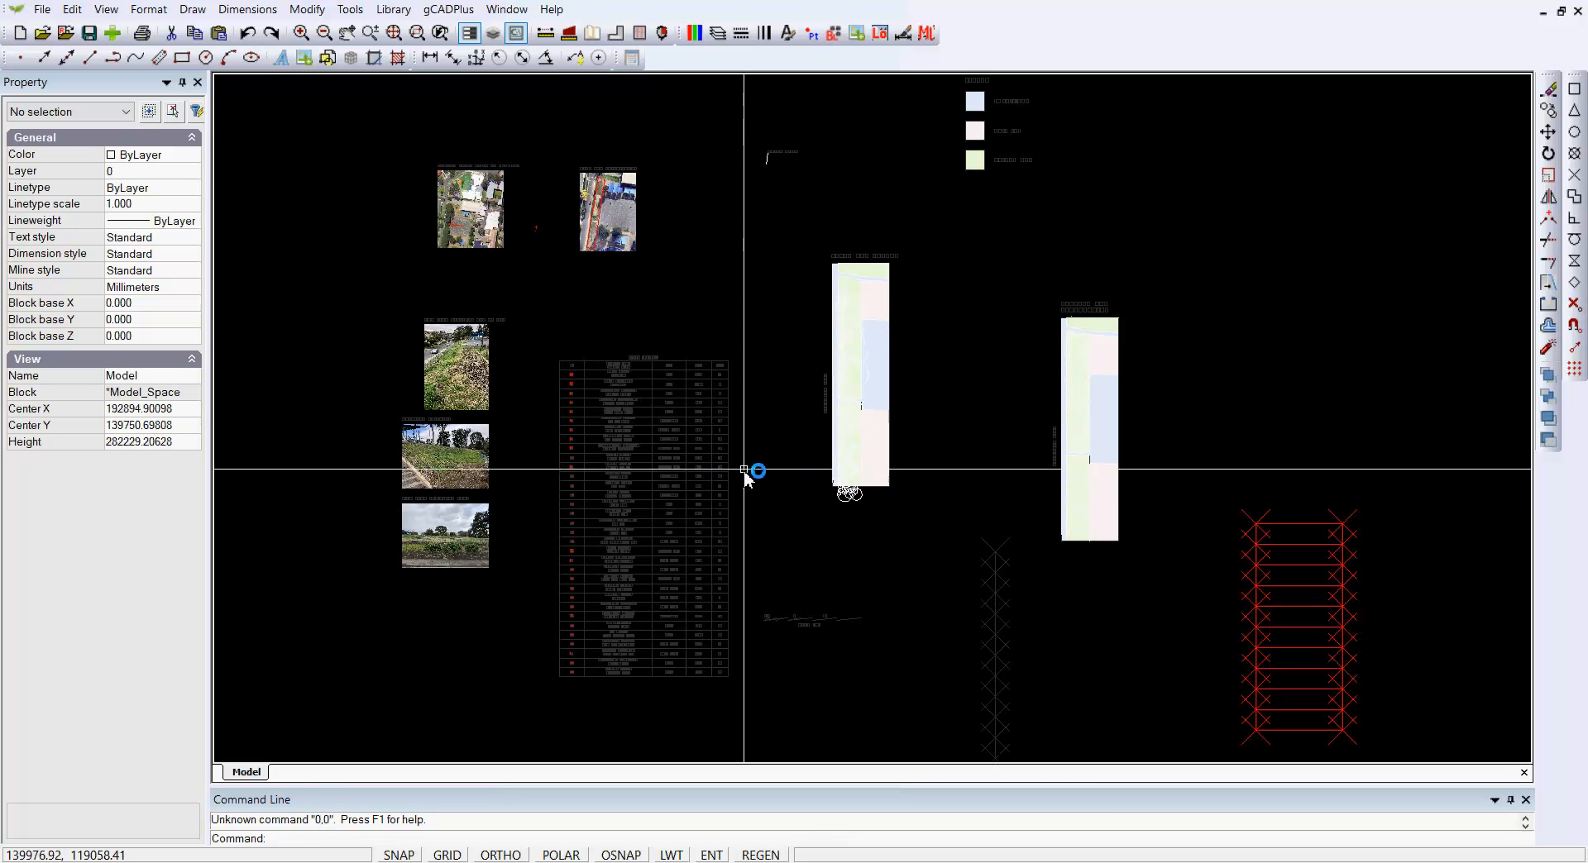
# Set the new drawing's background color to white
pyautogui.click(106, 9)
pyautogui.moveTo(264, 345)
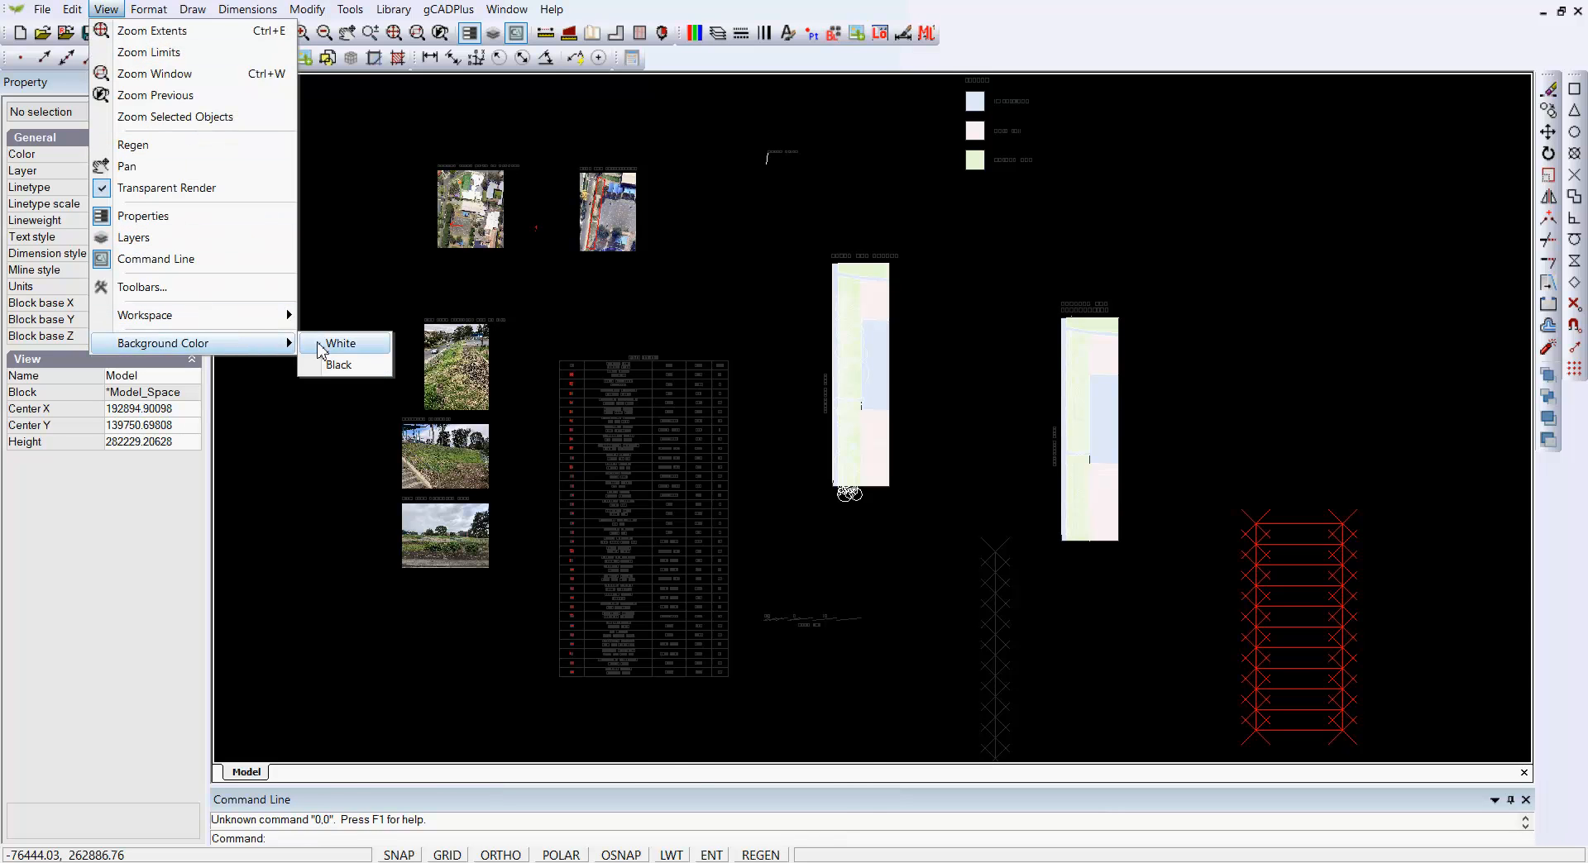
pyautogui.click(330, 344)
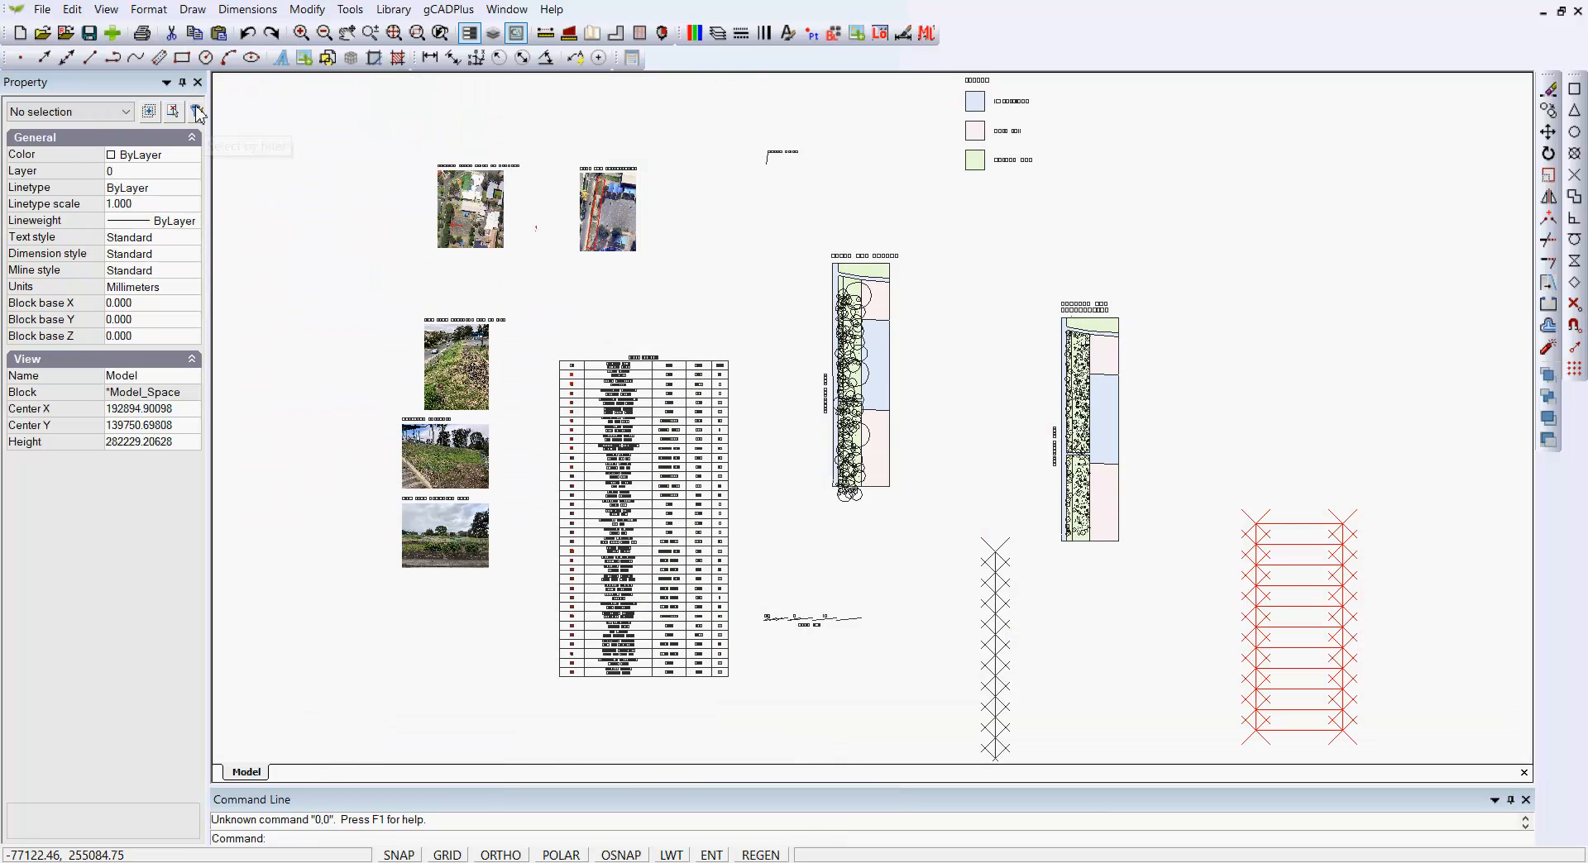
# Set the drawing's point style to None, keeping the size at 3.0 % of window height
pyautogui.click(149, 9)
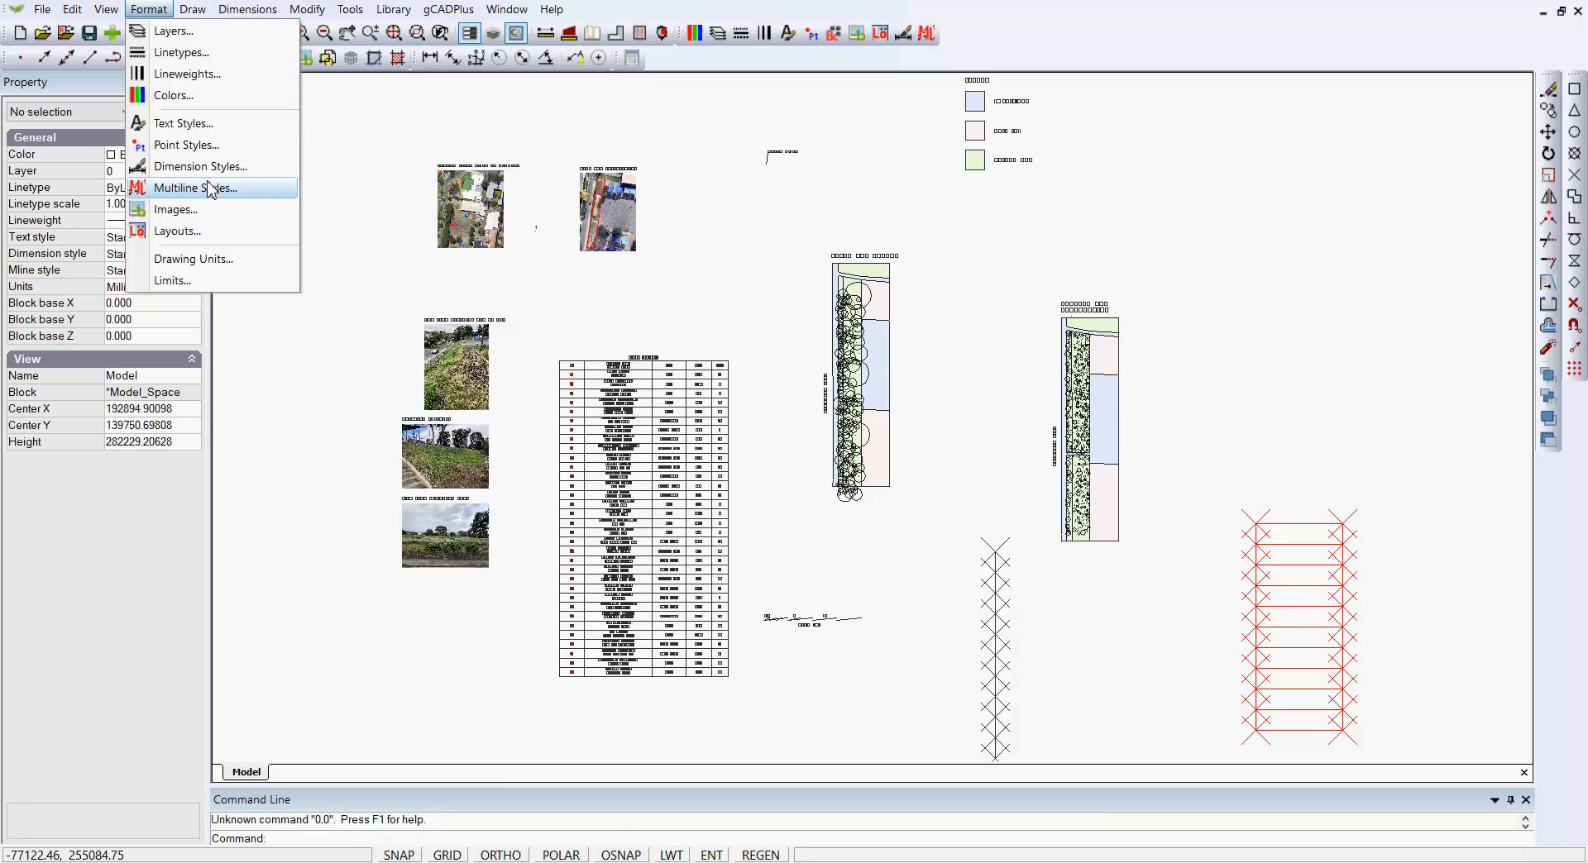
pyautogui.click(199, 146)
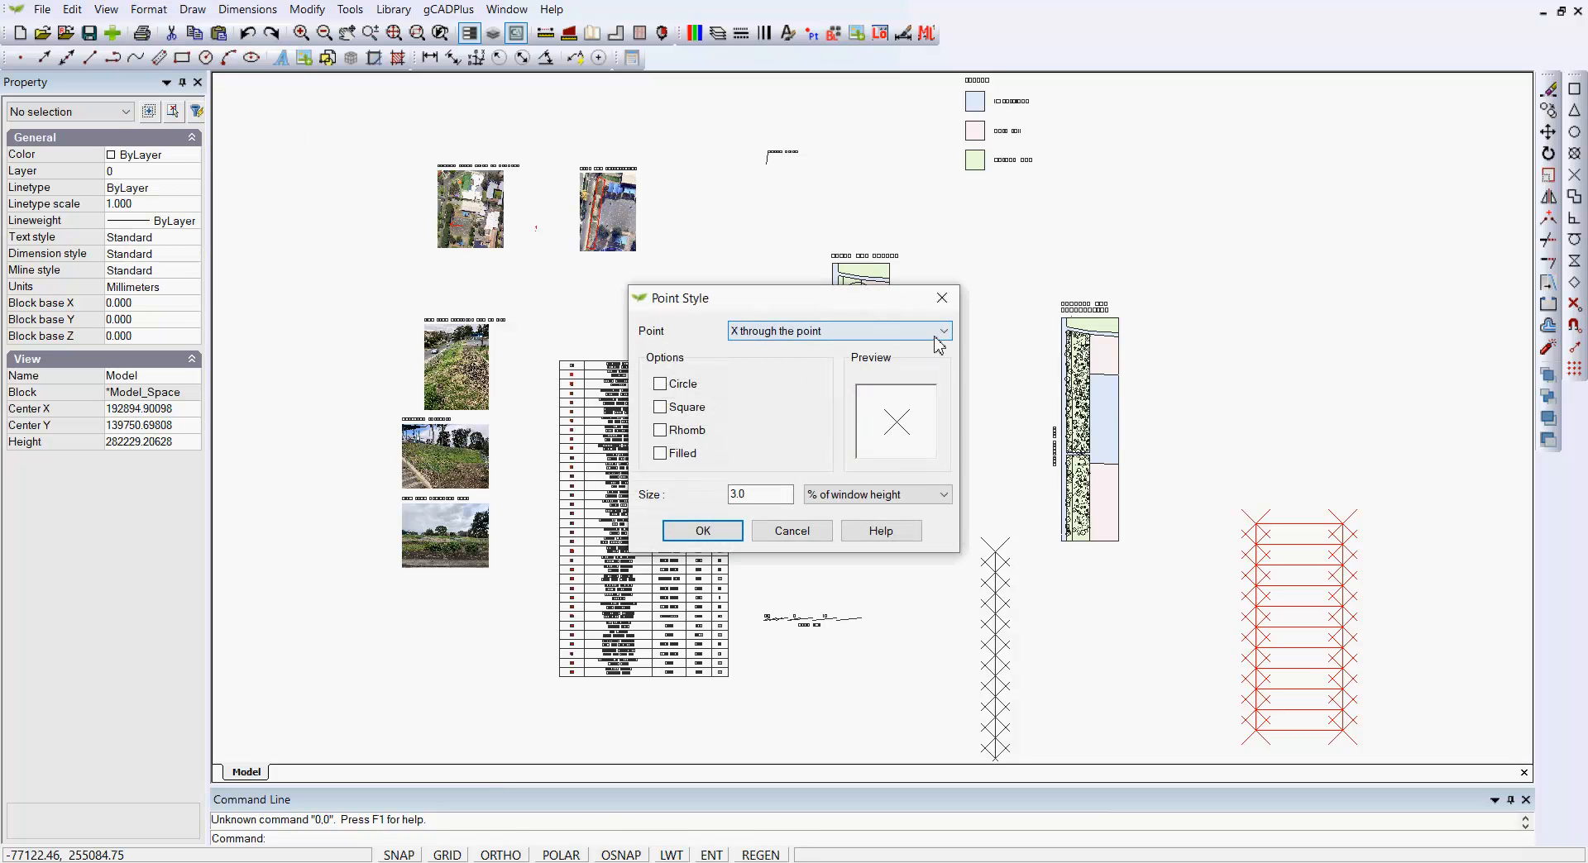
pyautogui.click(939, 332)
pyautogui.click(818, 363)
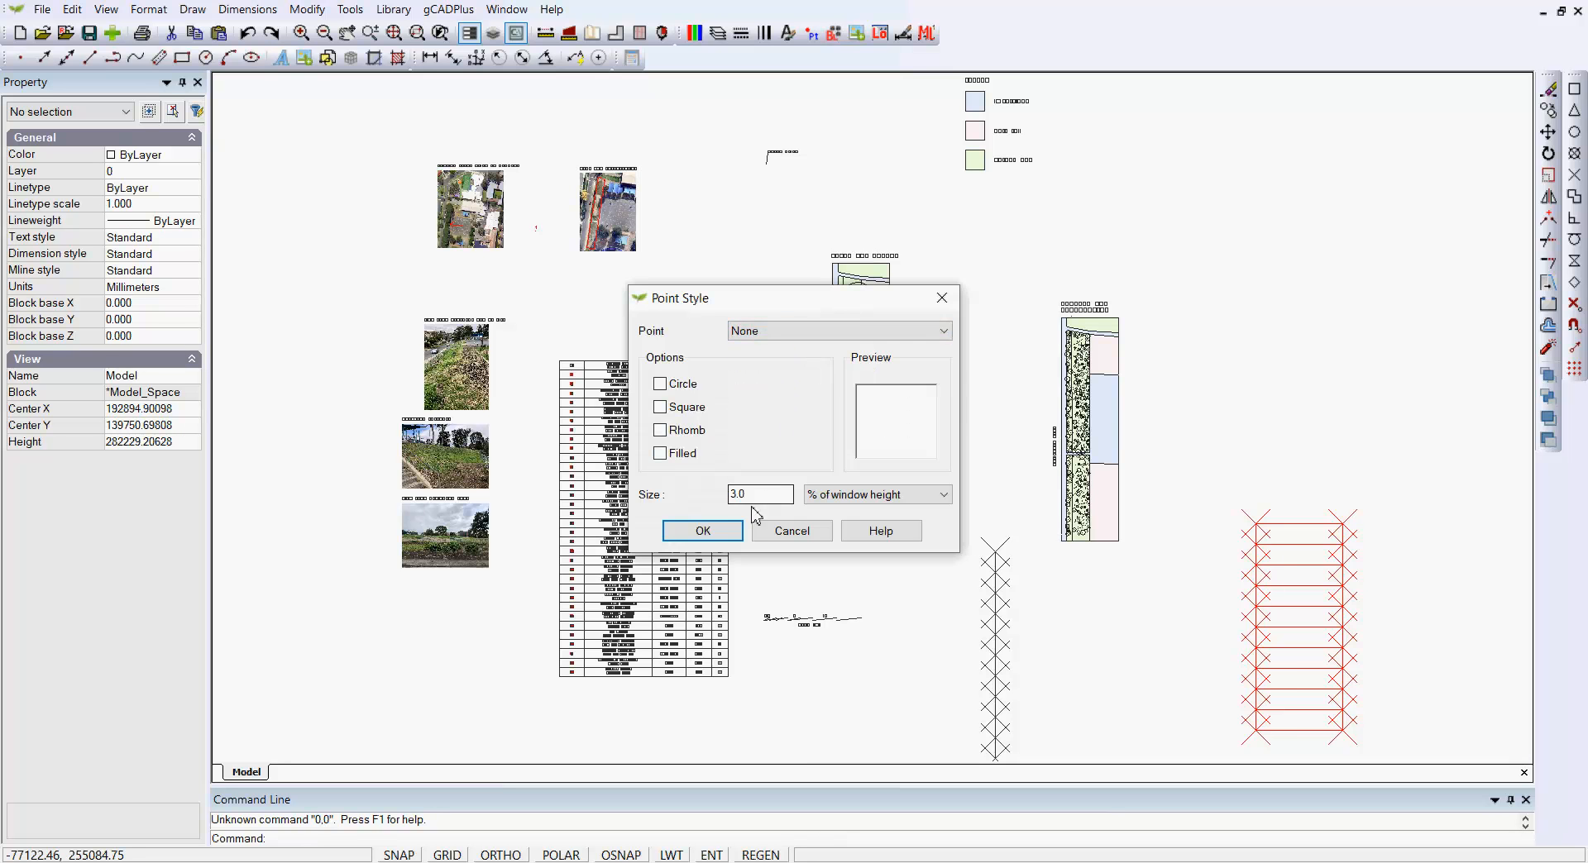
pyautogui.click(703, 531)
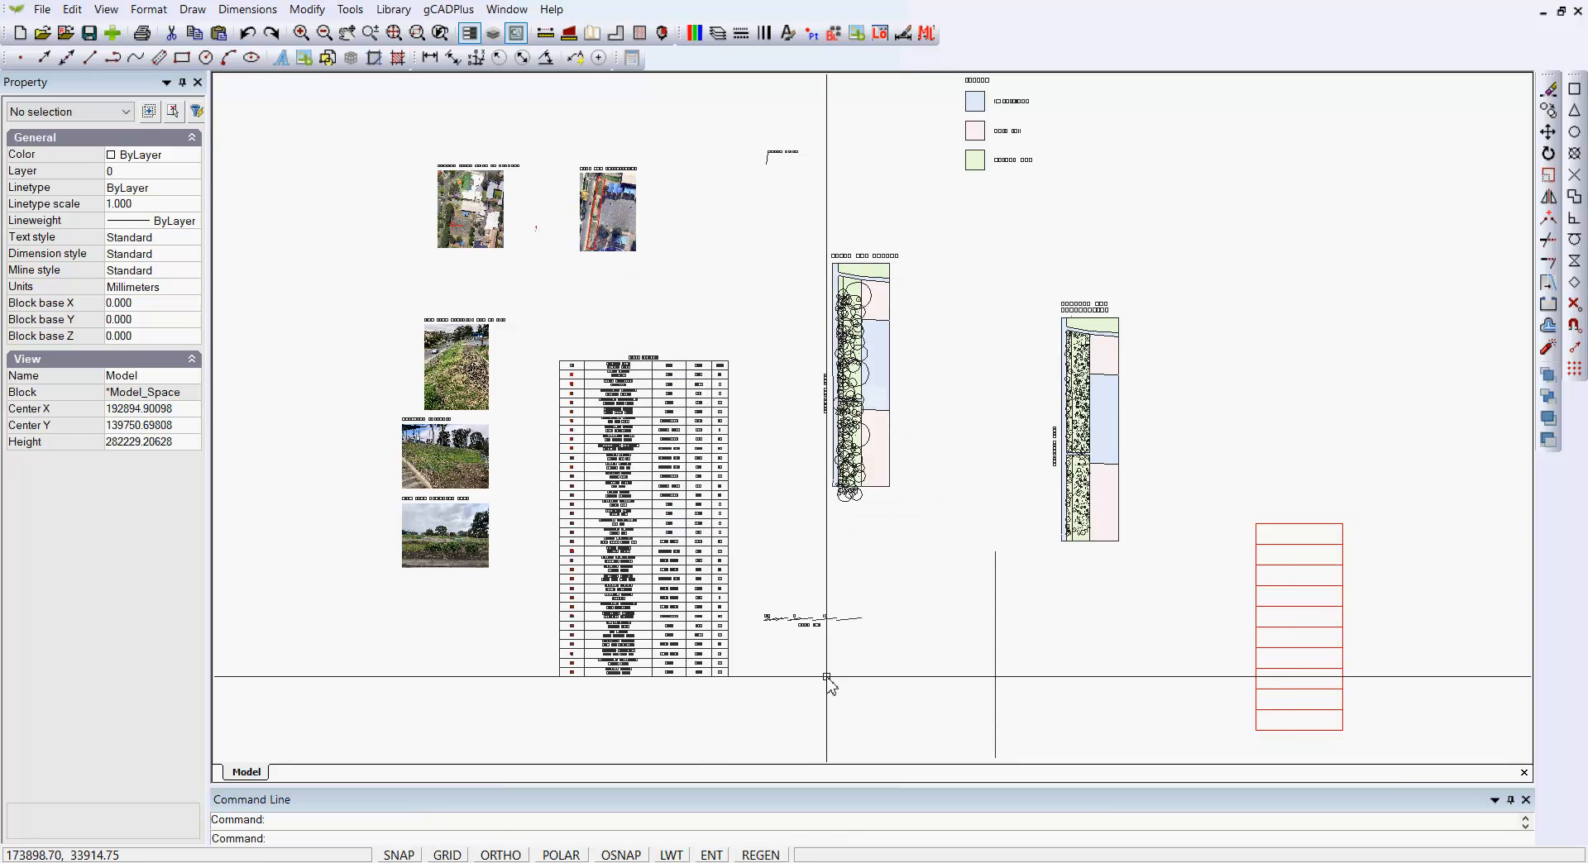
# Place 15 copies of an Acim tree symbol from the planting strip in the empty area between the strip and the plant schedule
pyautogui.scroll(3, 846, 363)
pyautogui.scroll(2, 845, 364)
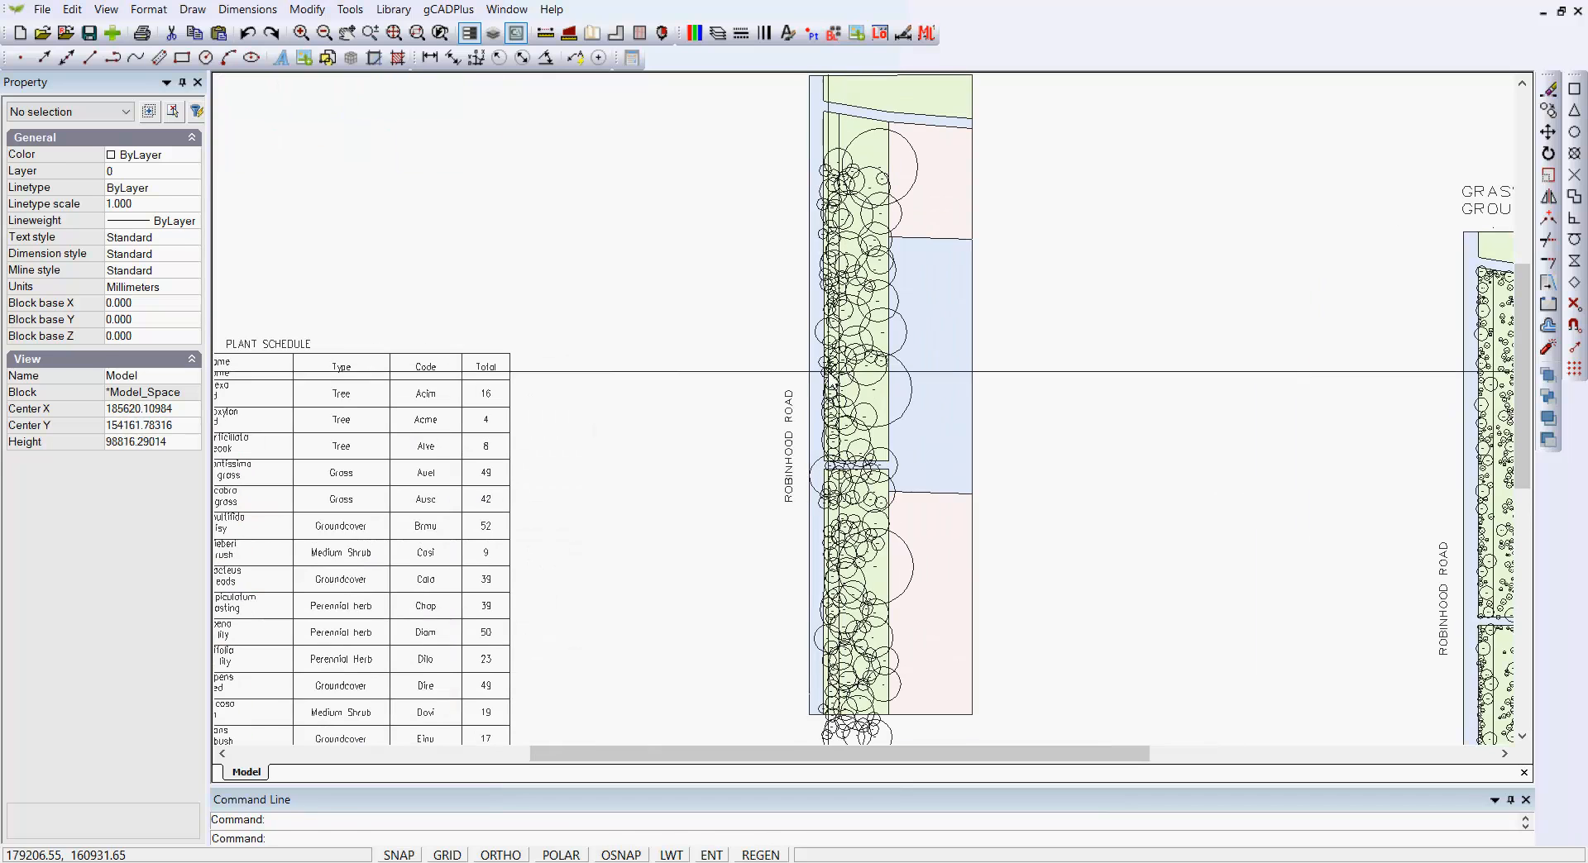
pyautogui.click(818, 332)
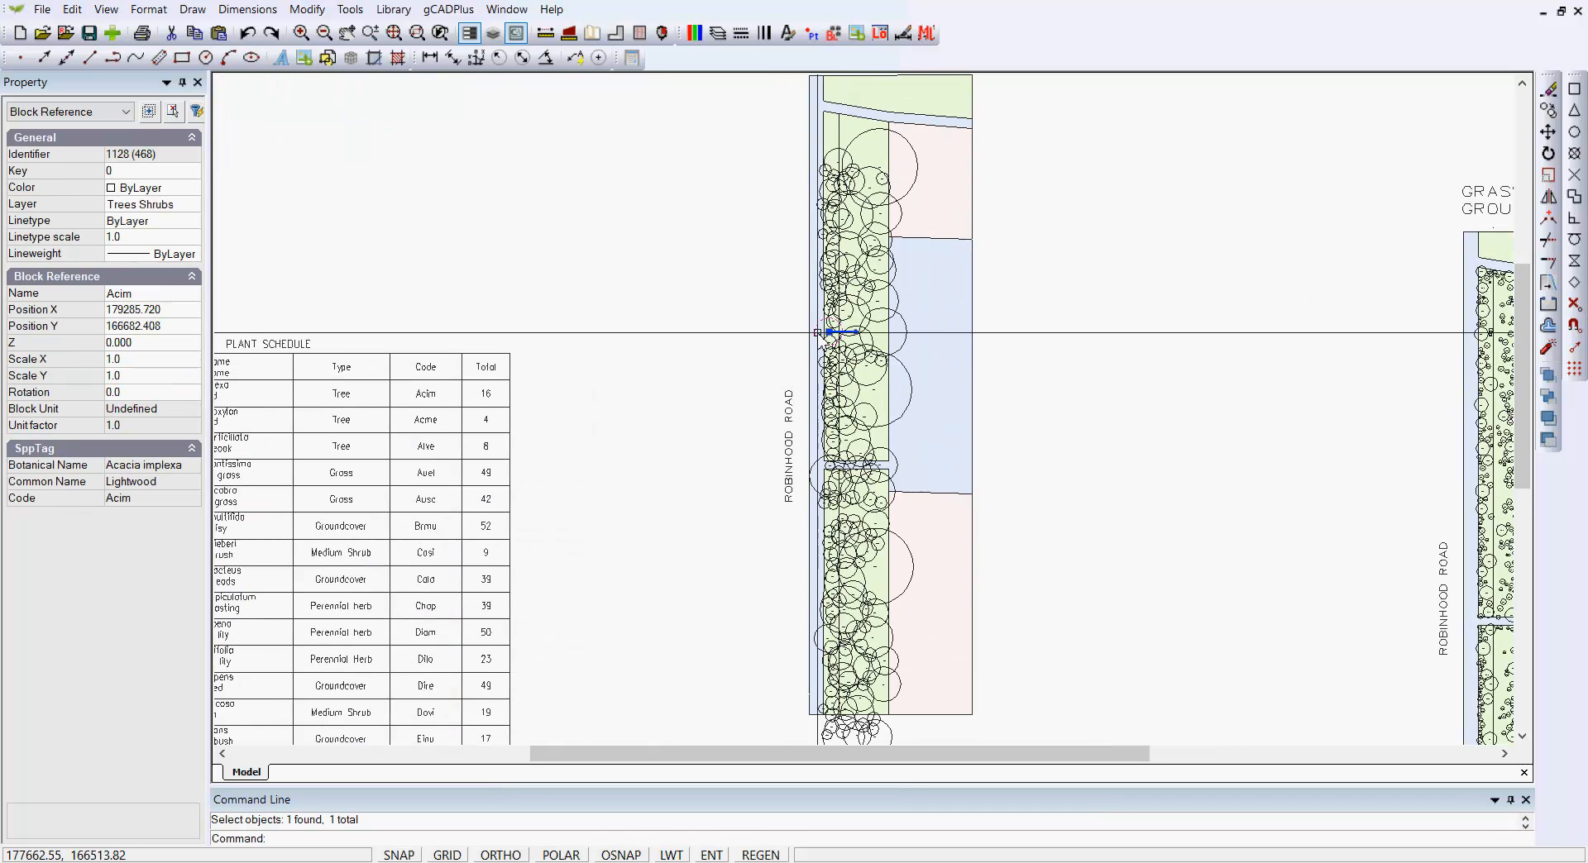
pyautogui.rightClick(817, 332)
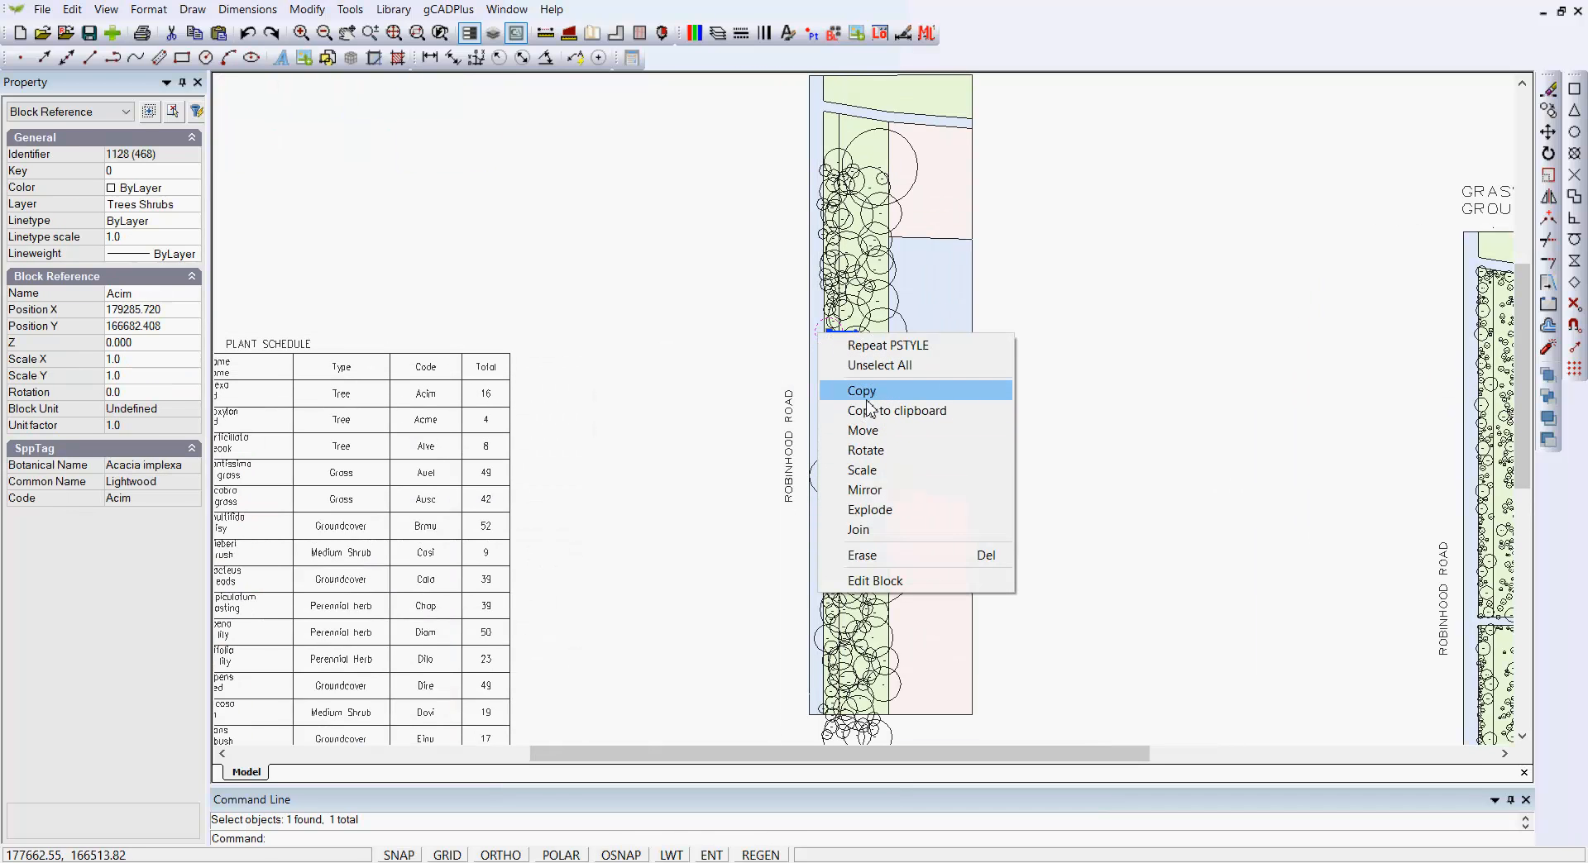
pyautogui.click(860, 387)
pyautogui.click(828, 331)
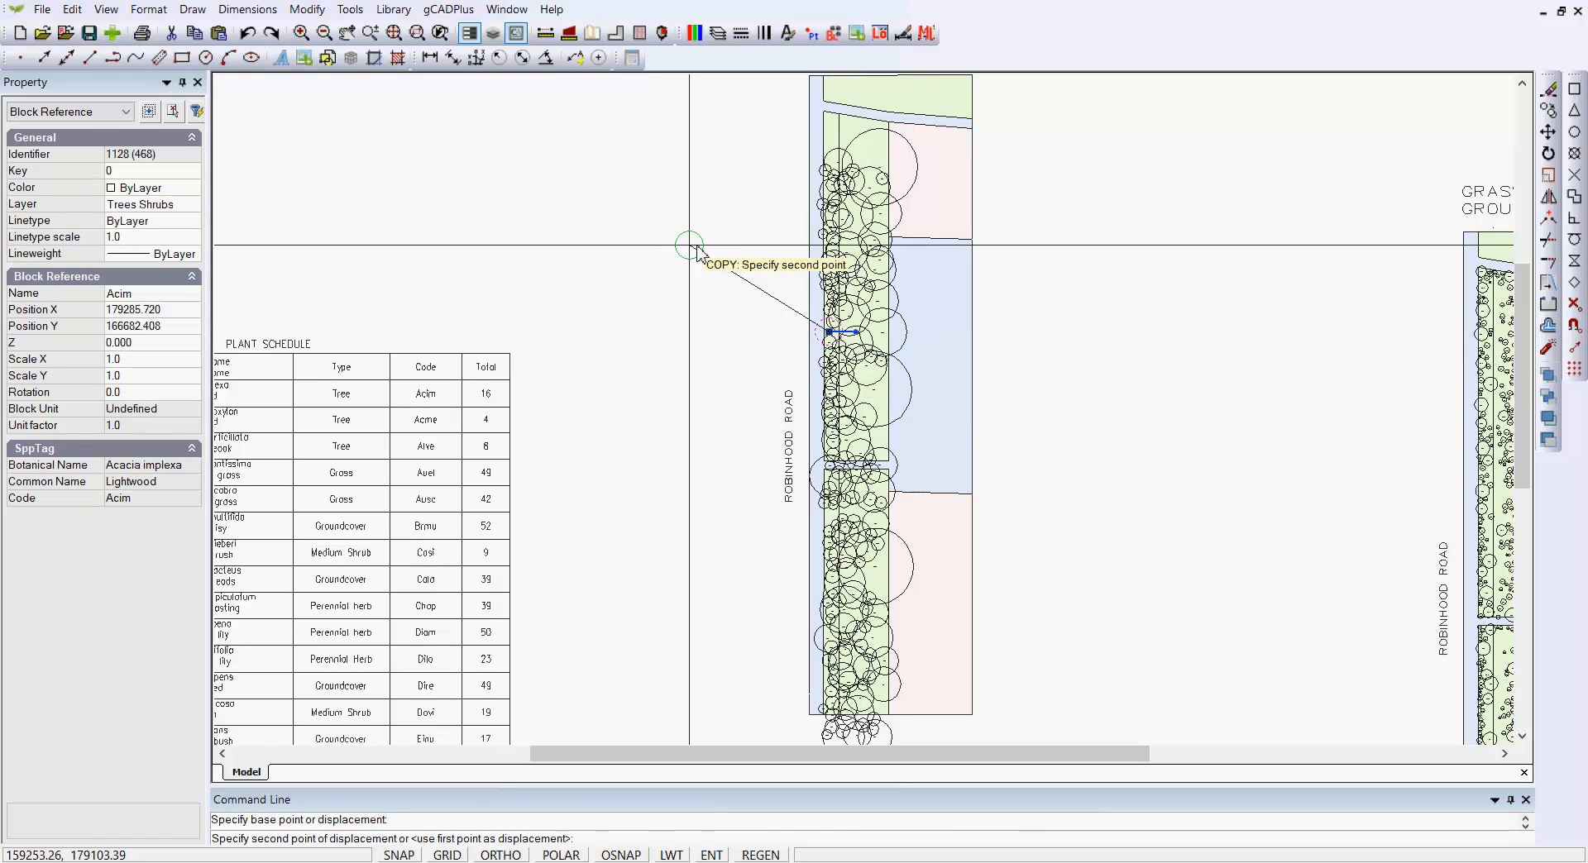
pyautogui.click(659, 197)
pyautogui.click(644, 223)
pyautogui.click(645, 243)
pyautogui.click(676, 249)
pyautogui.click(683, 226)
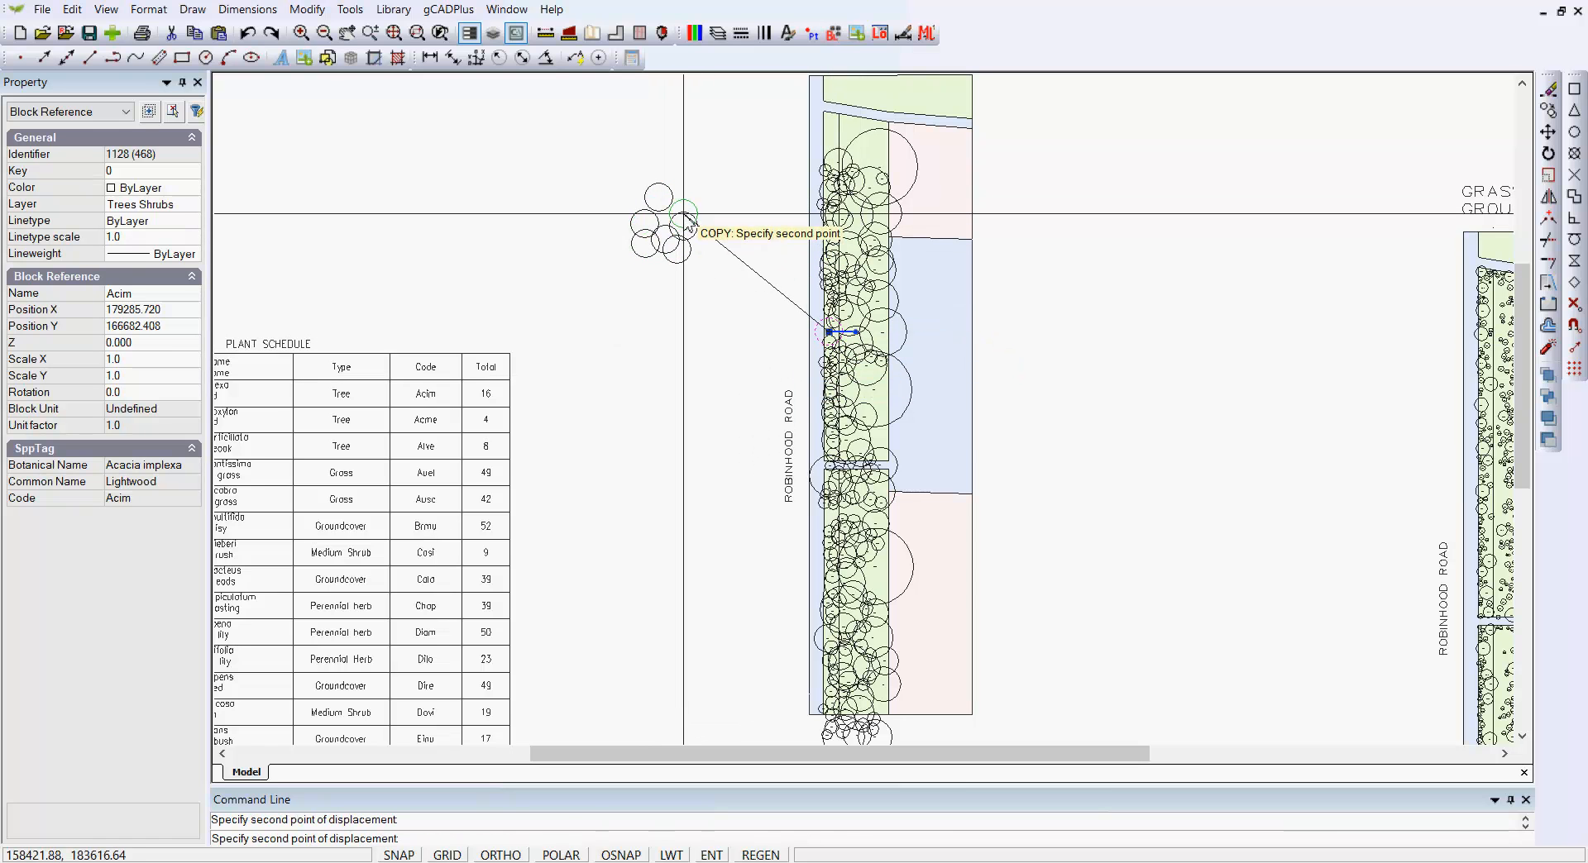
pyautogui.click(683, 214)
pyautogui.click(676, 263)
pyautogui.click(684, 289)
pyautogui.click(660, 276)
pyautogui.click(640, 260)
pyautogui.click(628, 279)
pyautogui.click(628, 320)
pyautogui.click(639, 322)
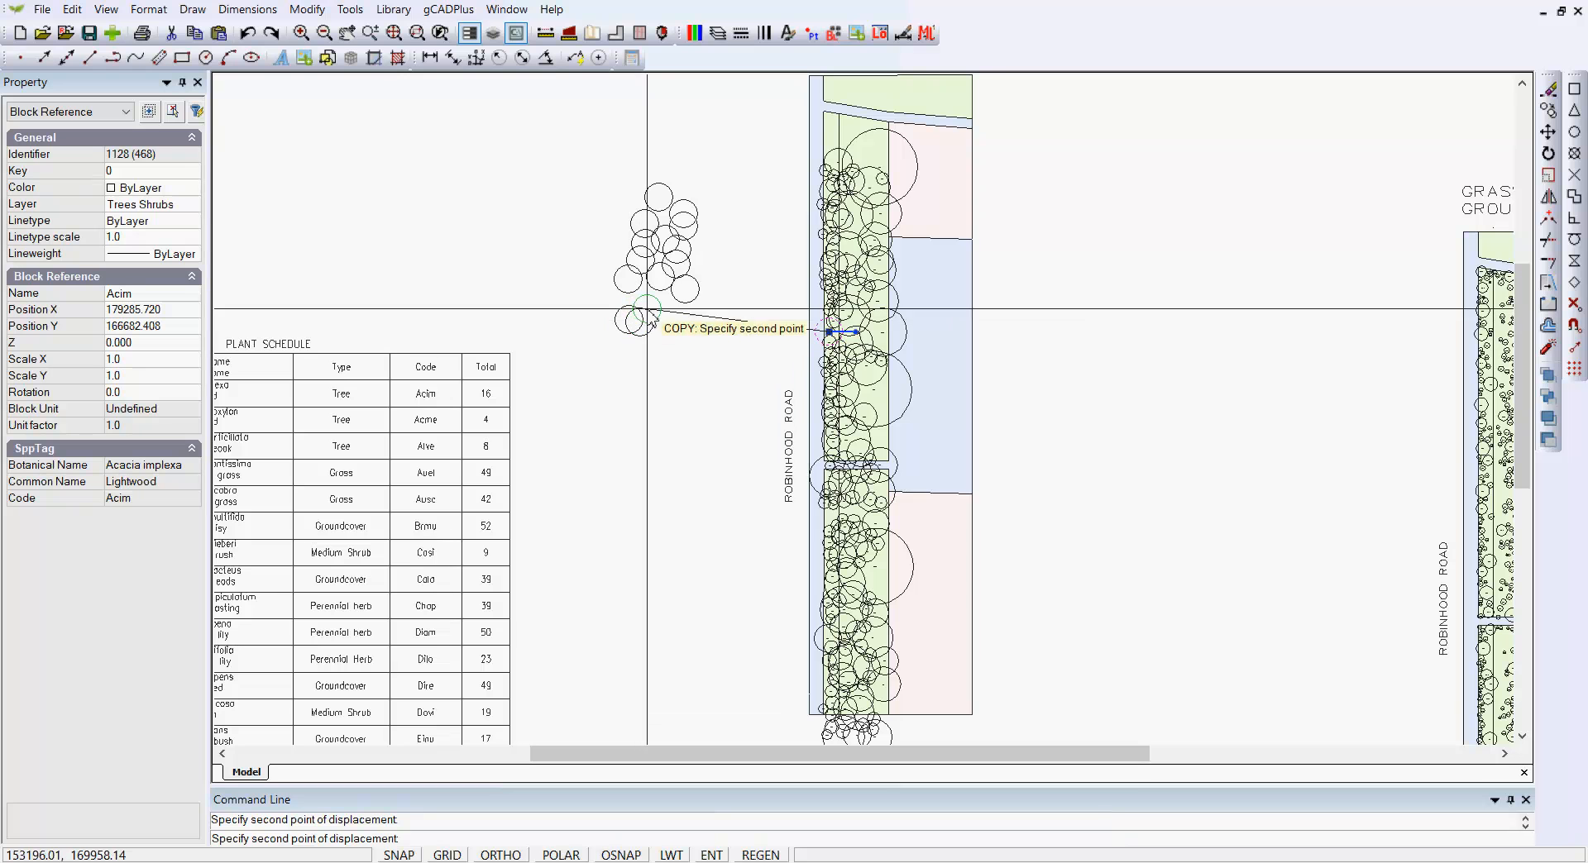
pyautogui.click(651, 301)
pyautogui.rightClick(680, 325)
pyautogui.click(705, 325)
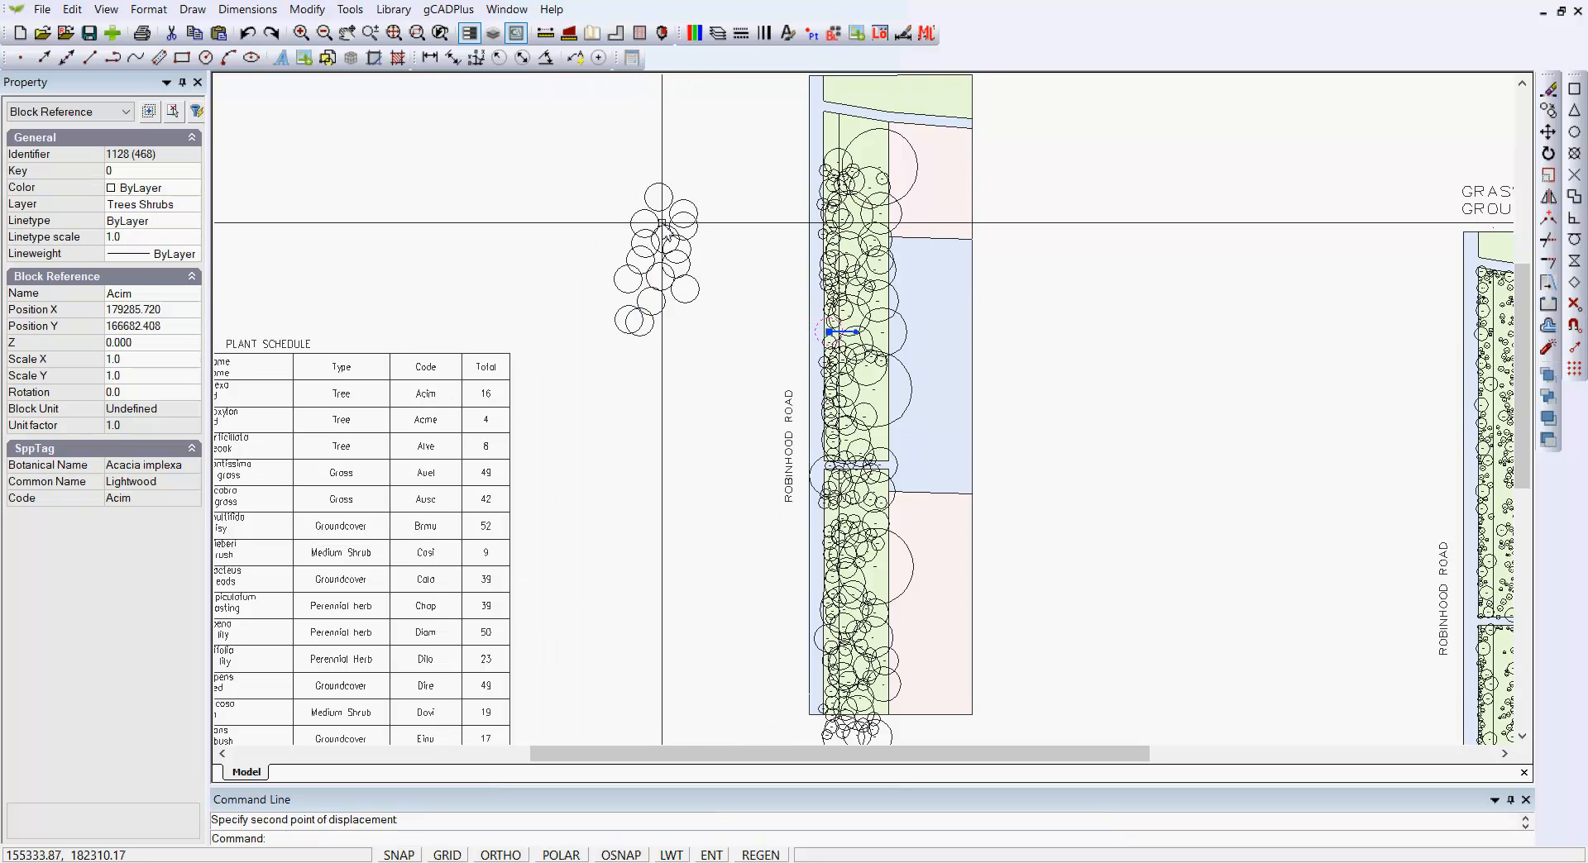
# Review the object count of each layer in the layer properties without changing anything, and clear the selection
pyautogui.click(717, 34)
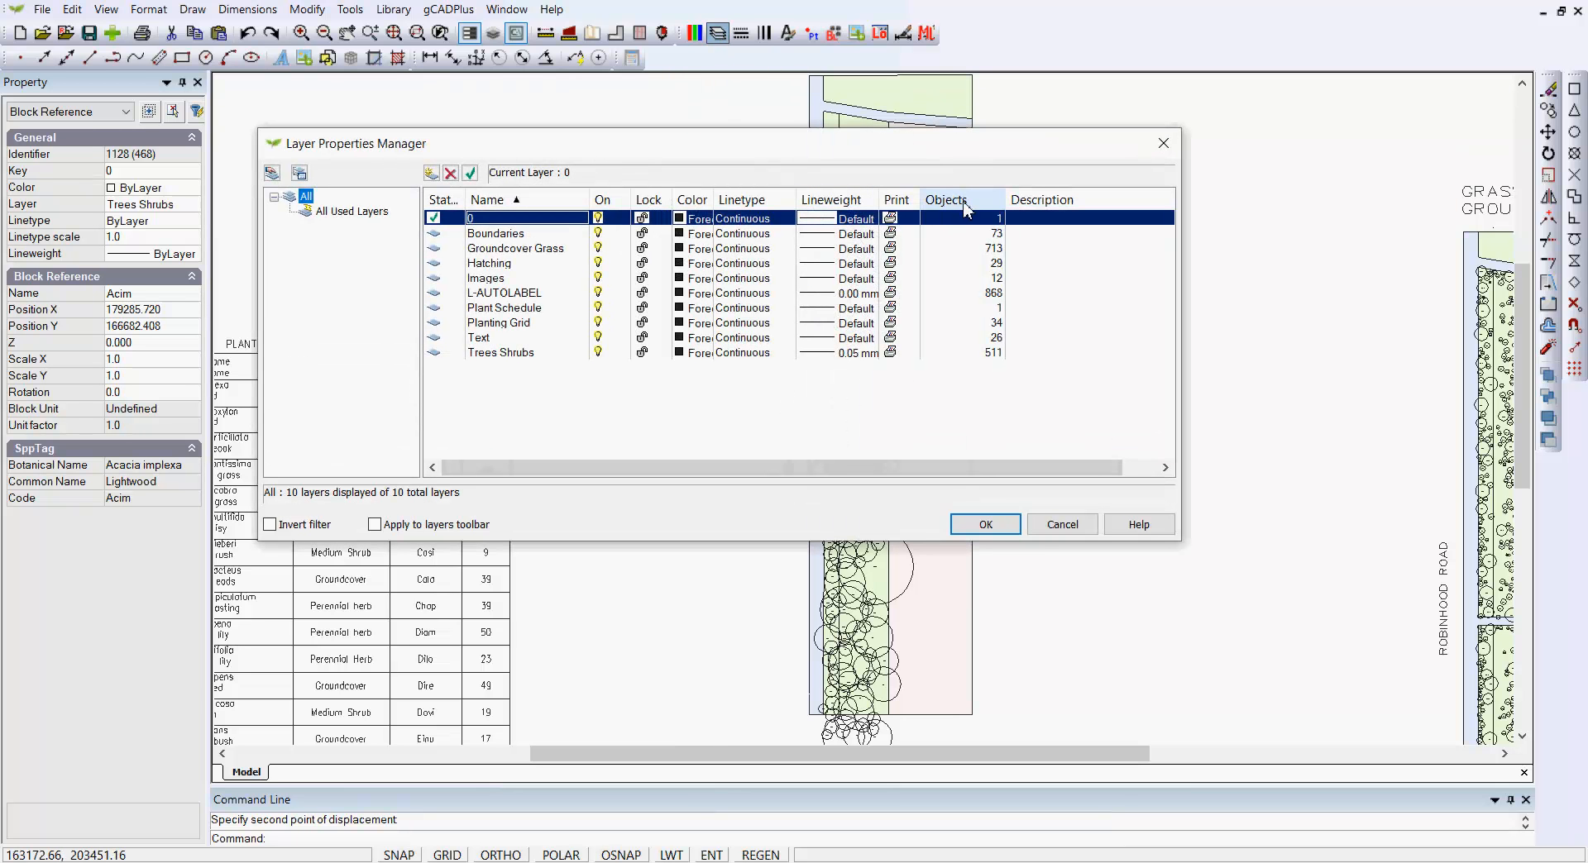
pyautogui.click(1063, 524)
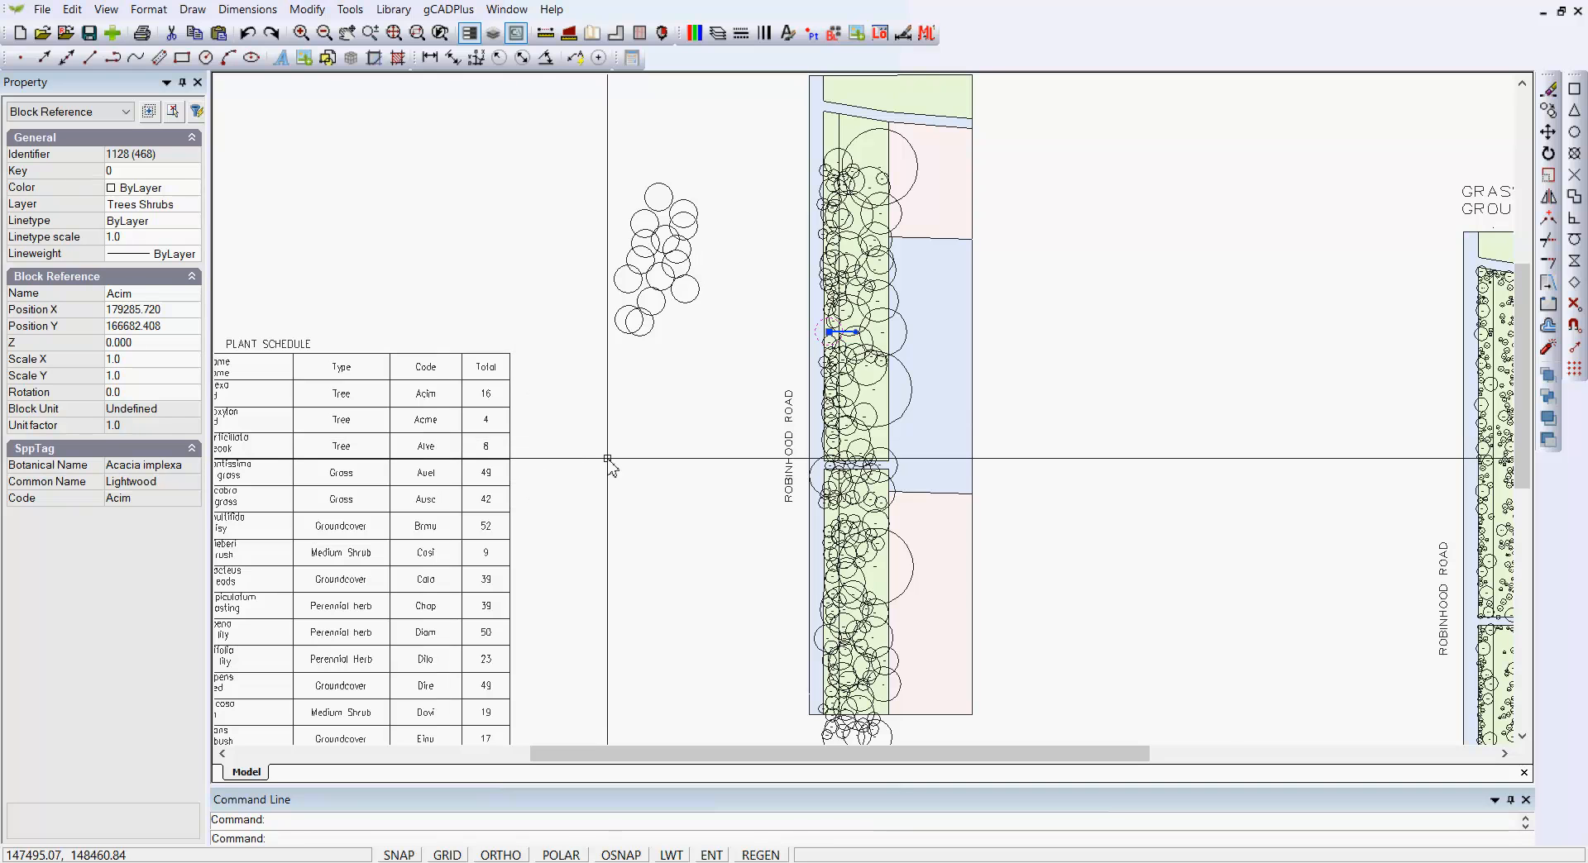
pyautogui.press('Escape')
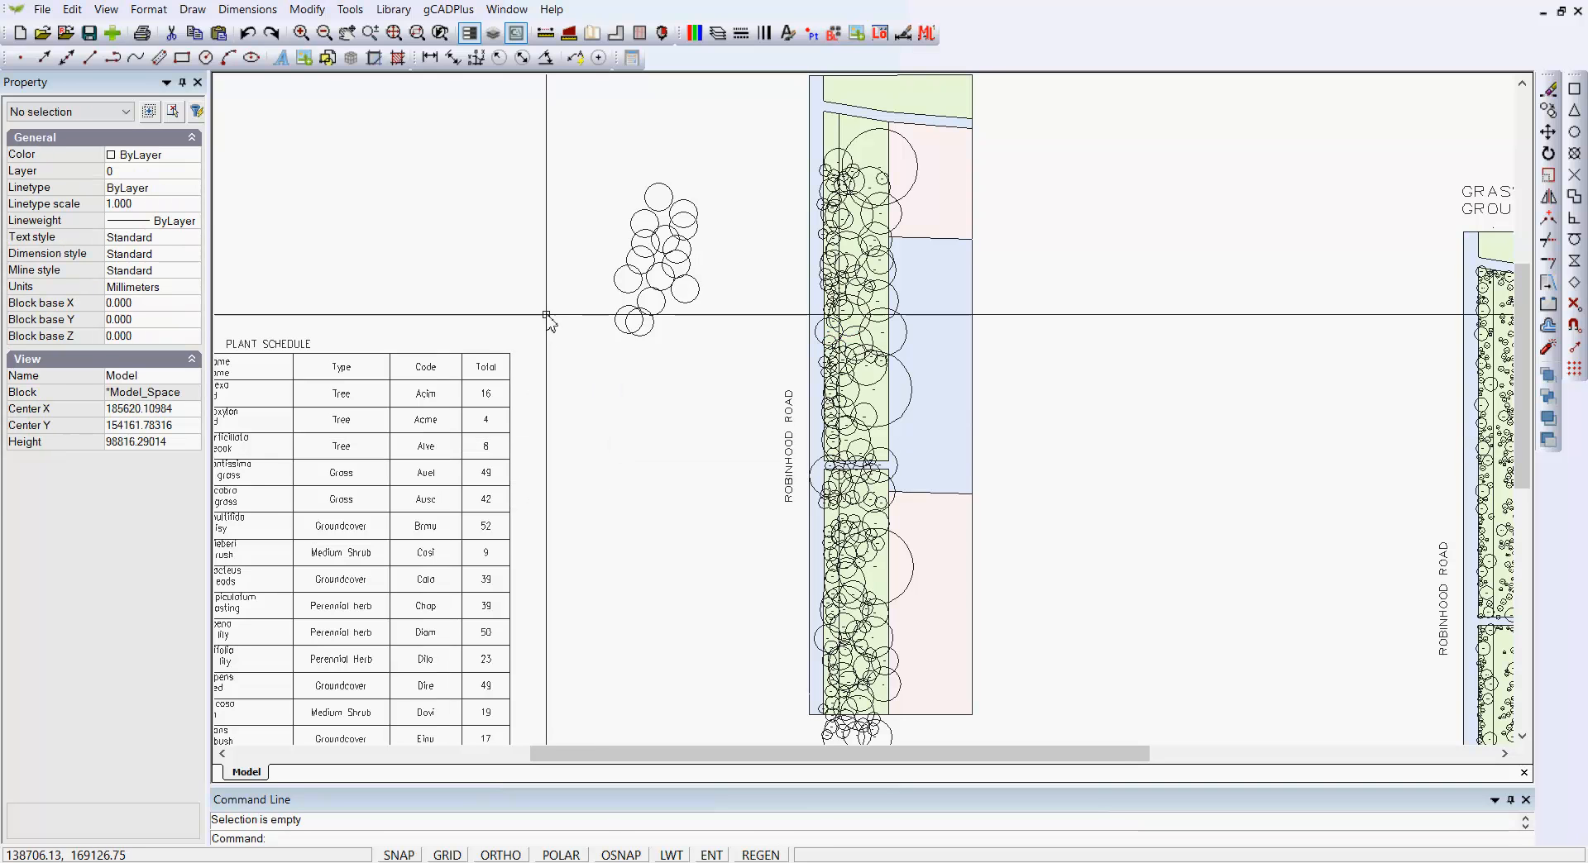
# Update the plant schedule to include the added Acim trees and inspect the Acim row's total
pyautogui.click(448, 9)
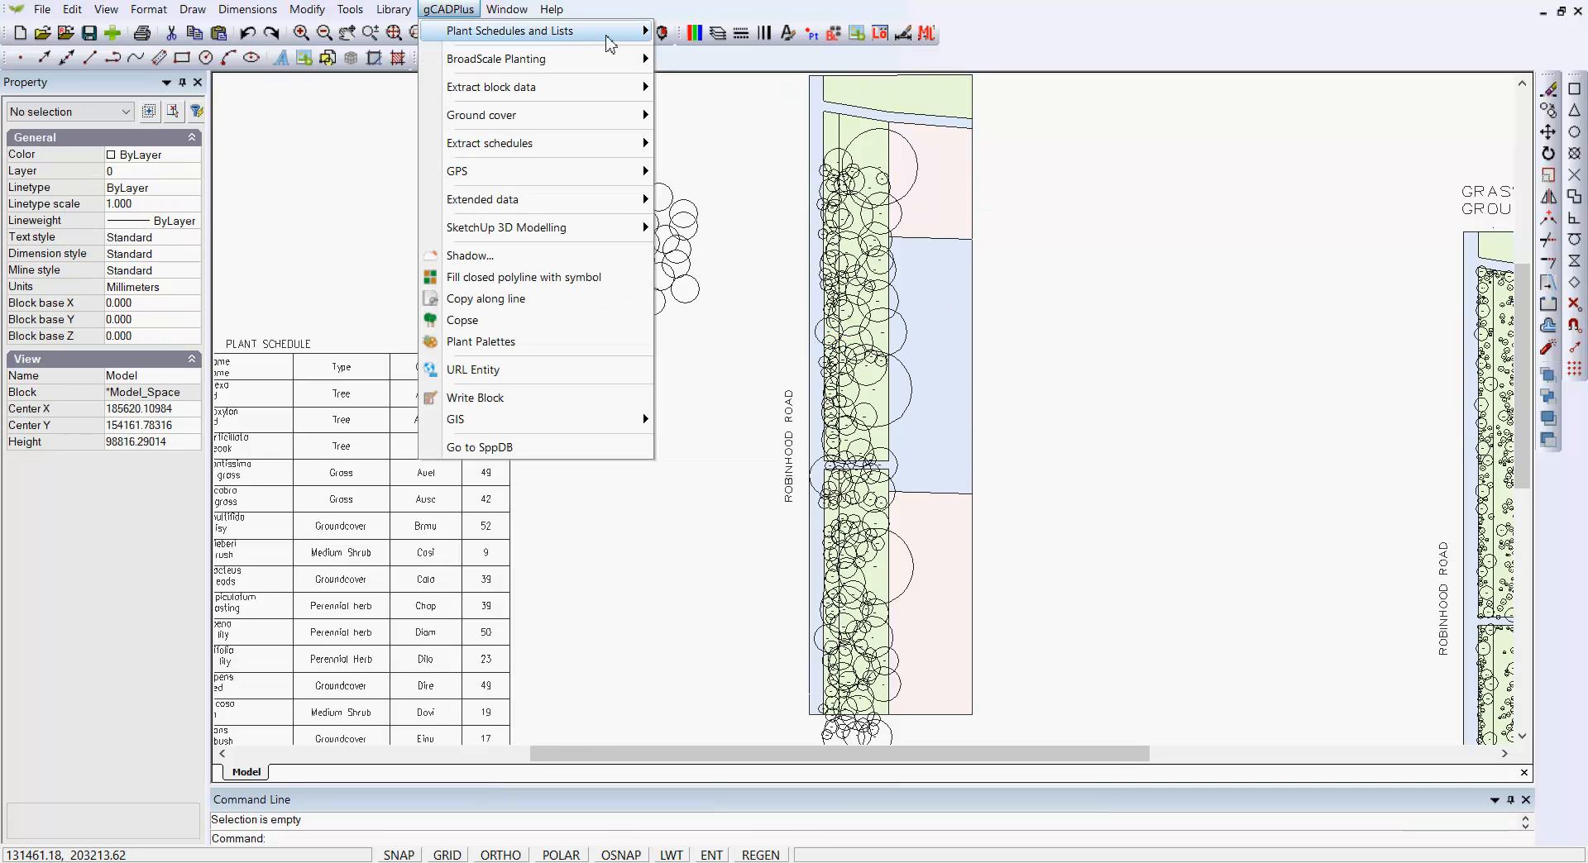
pyautogui.moveTo(612, 33)
pyautogui.moveTo(900, 272)
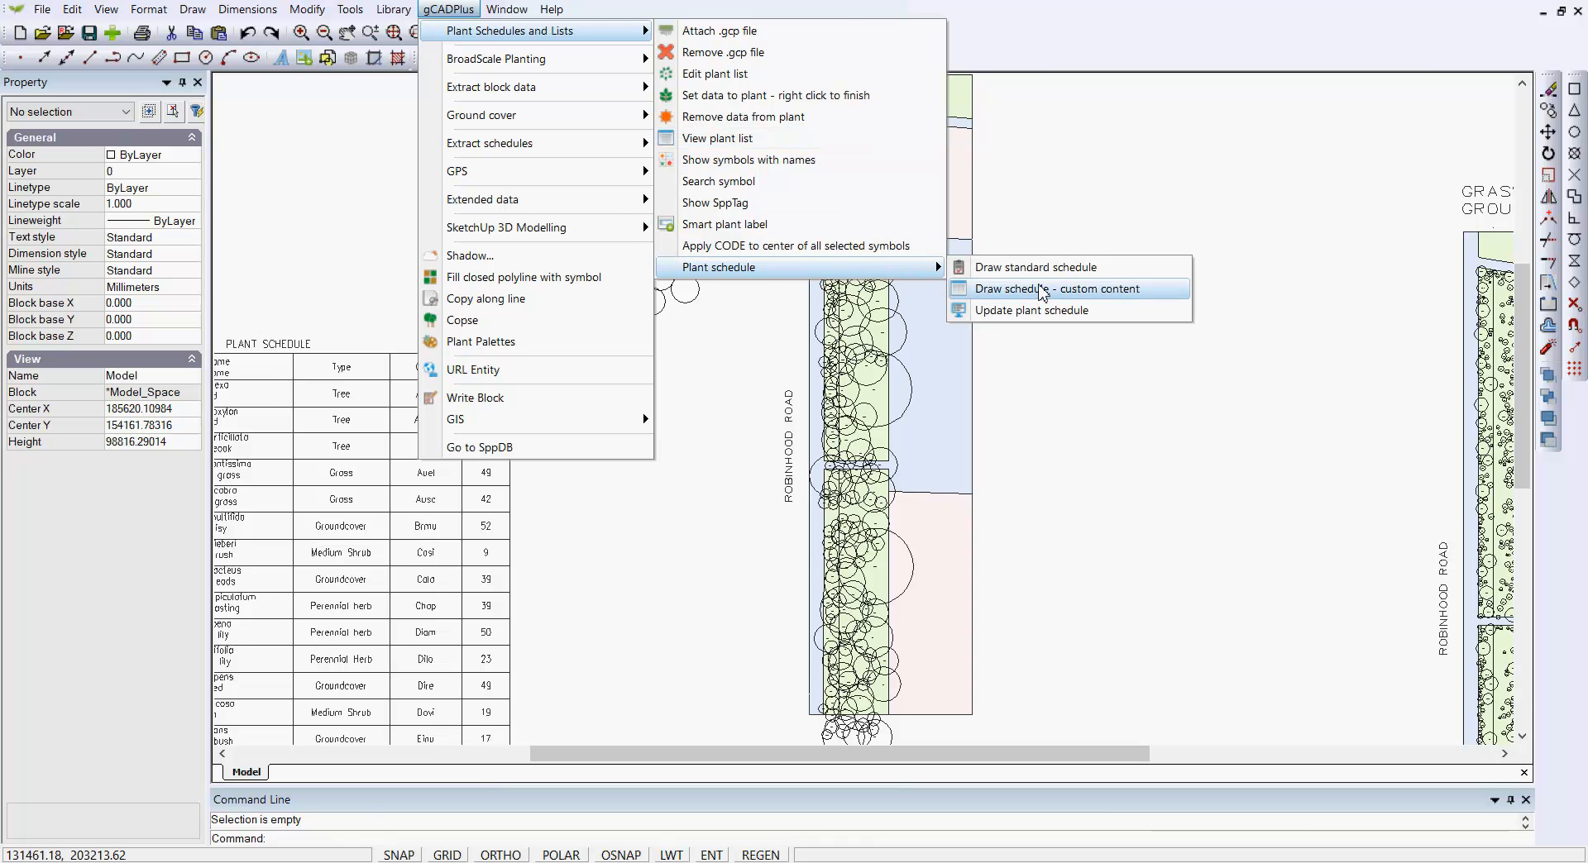
pyautogui.click(1026, 310)
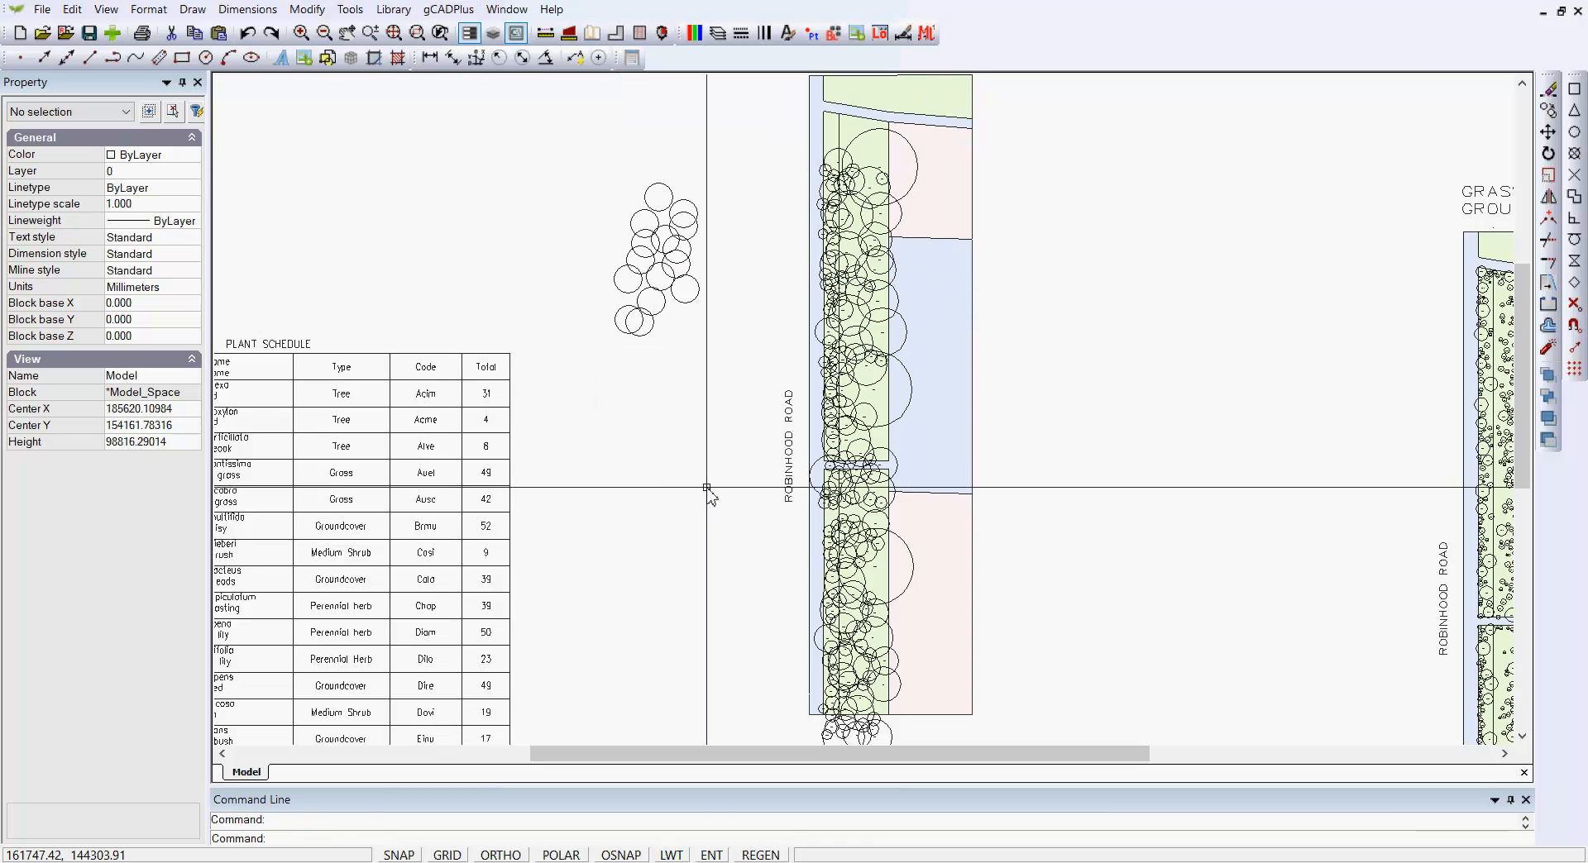
pyautogui.scroll(1, 482, 402)
pyautogui.scroll(3, 481, 403)
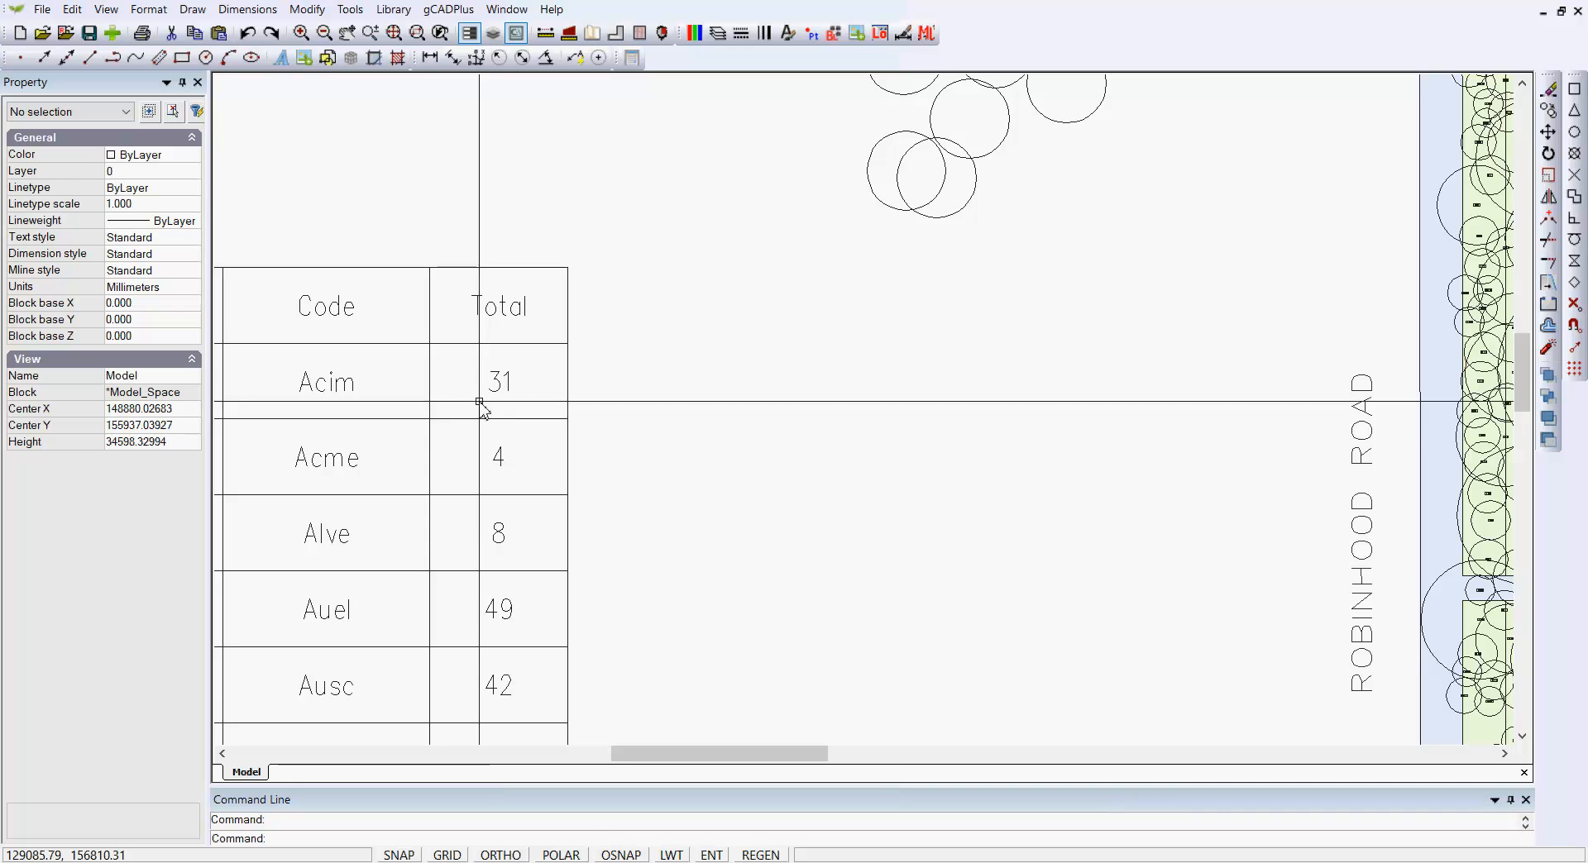
pyautogui.scroll(-2, 479, 408)
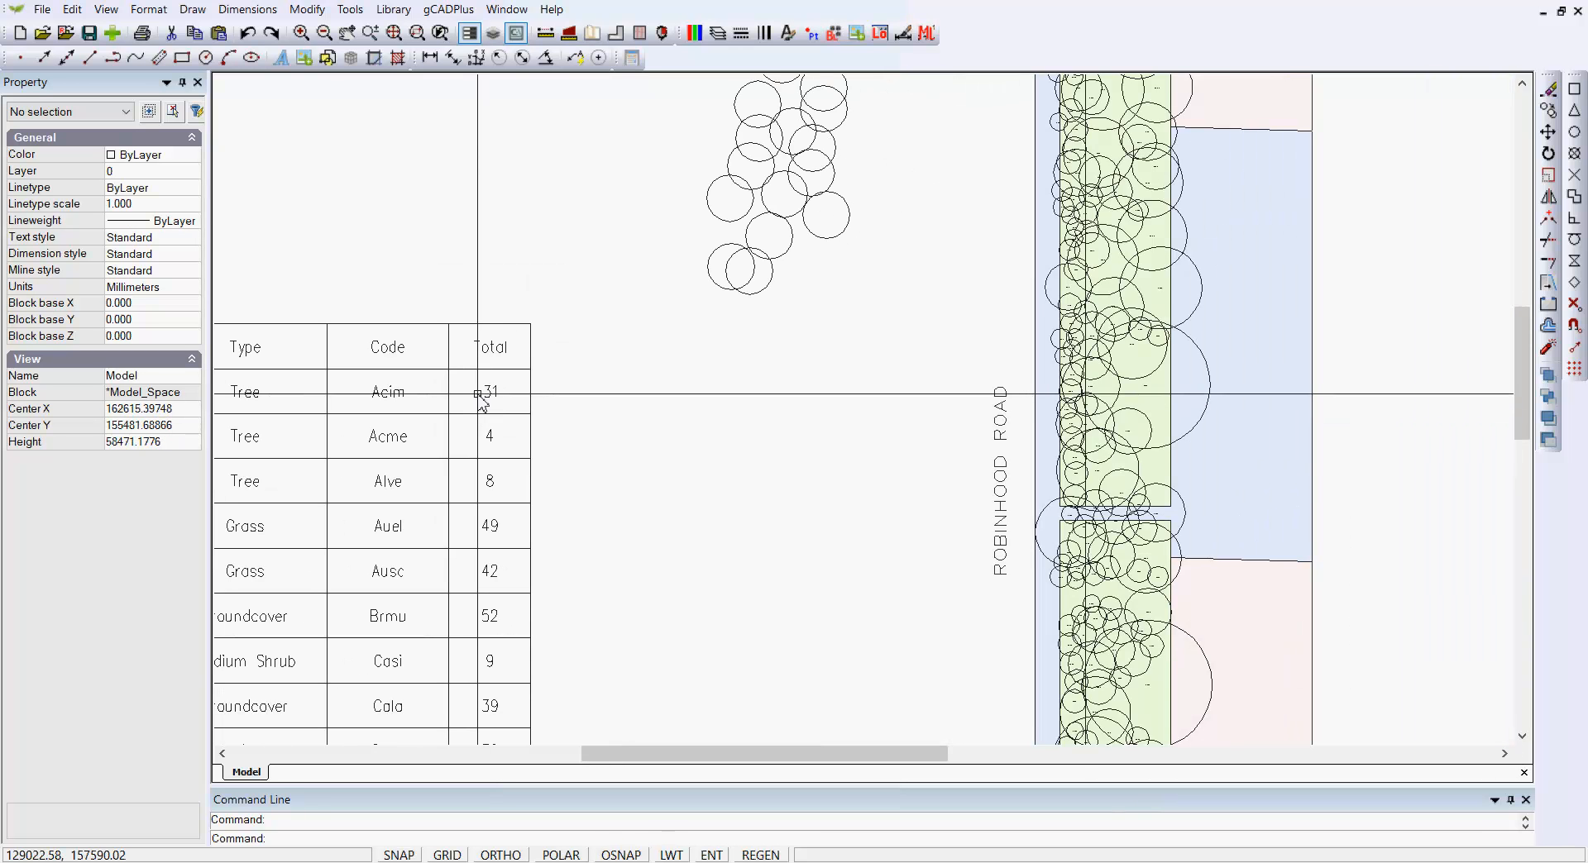